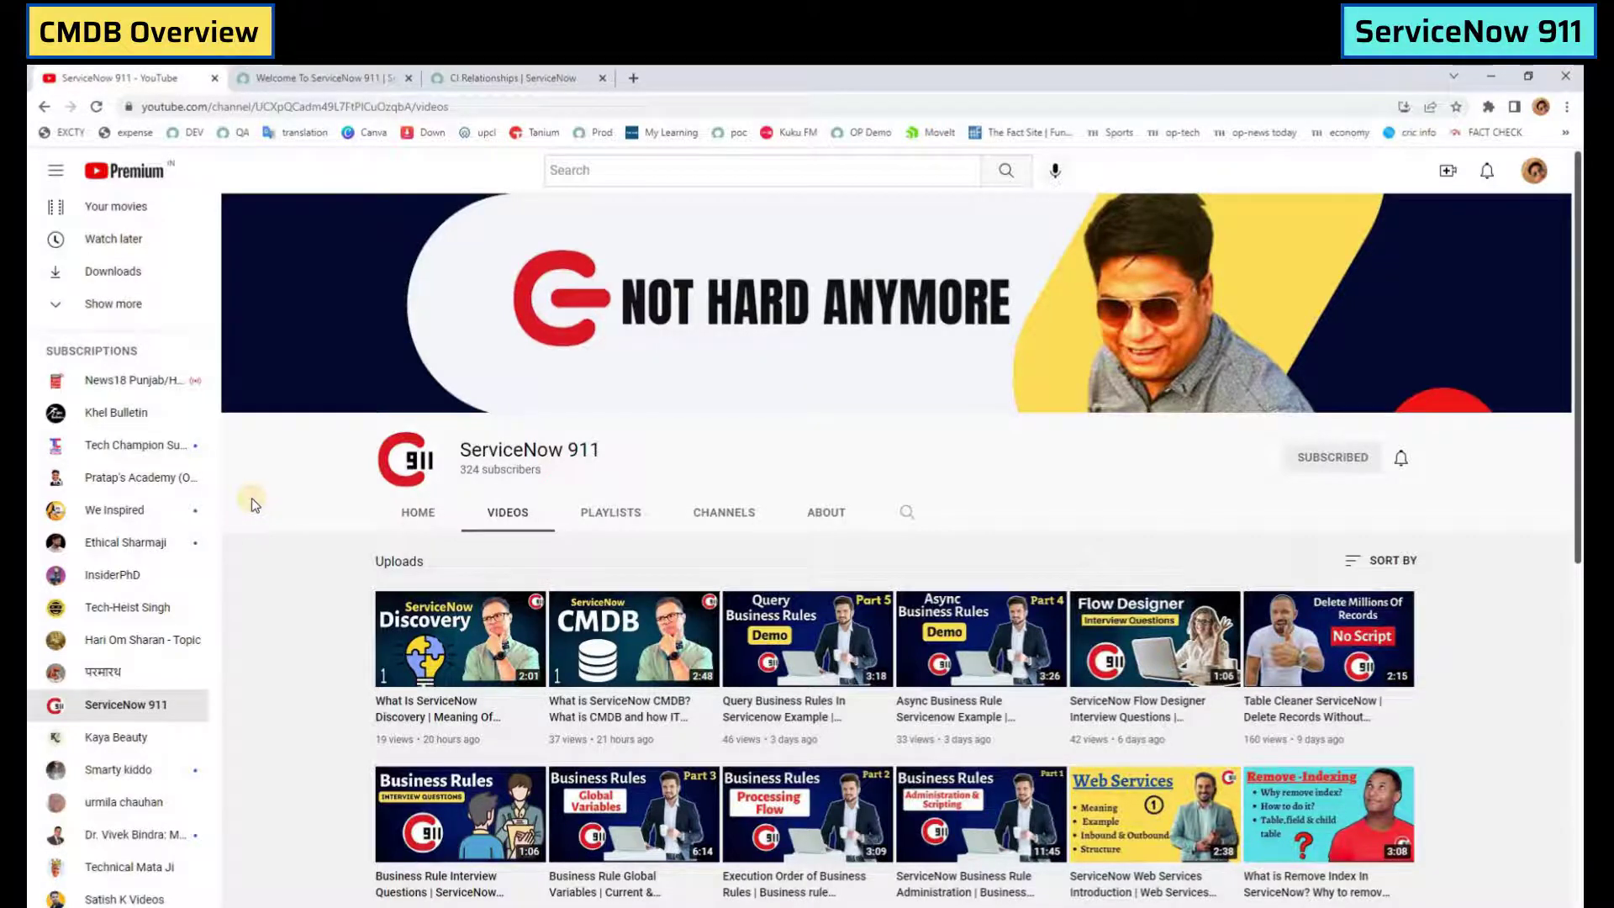
# Step: Open the Configuration Items list with cmdb_ci.LIST and highlight its 2,784-record total
pyautogui.click(318, 77)
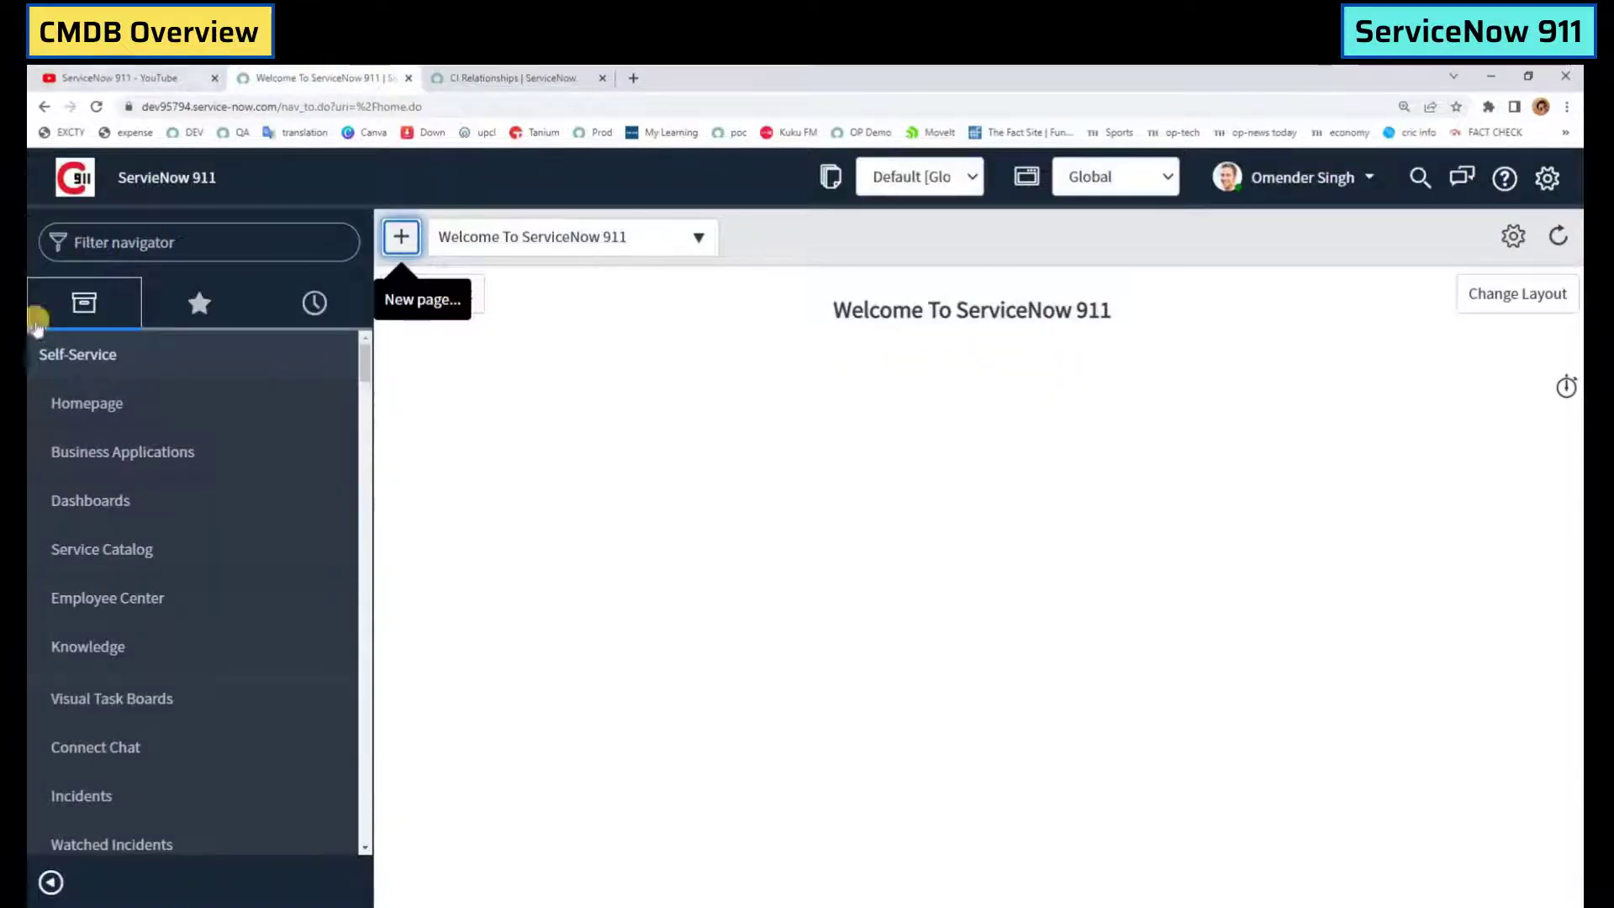
pyautogui.click(234, 241)
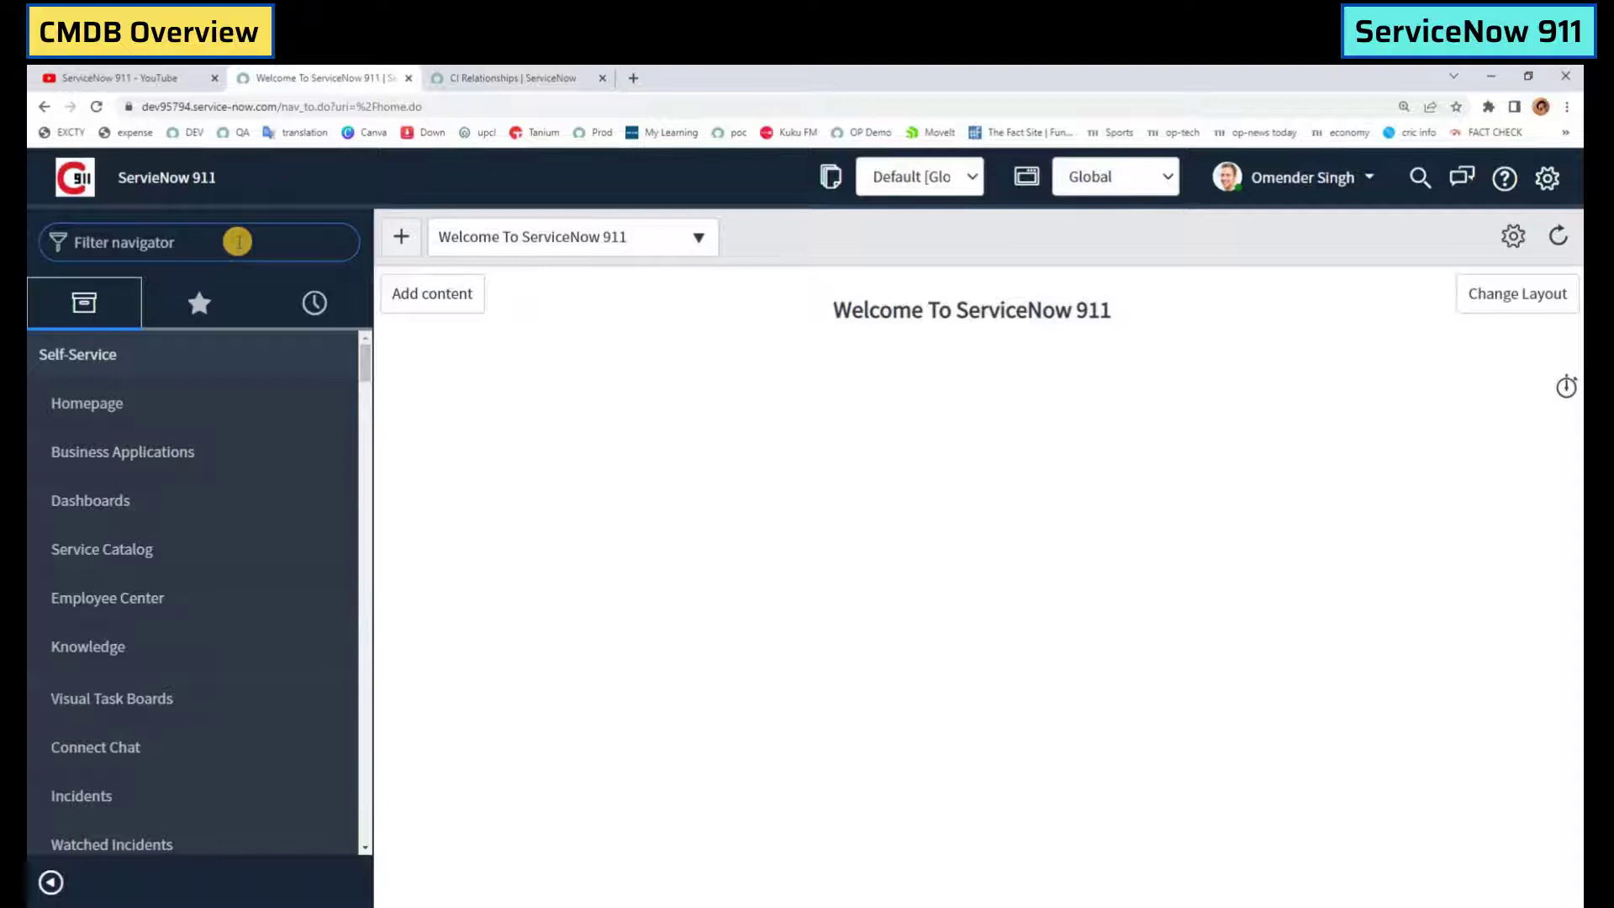
pyautogui.write('cmdb_')
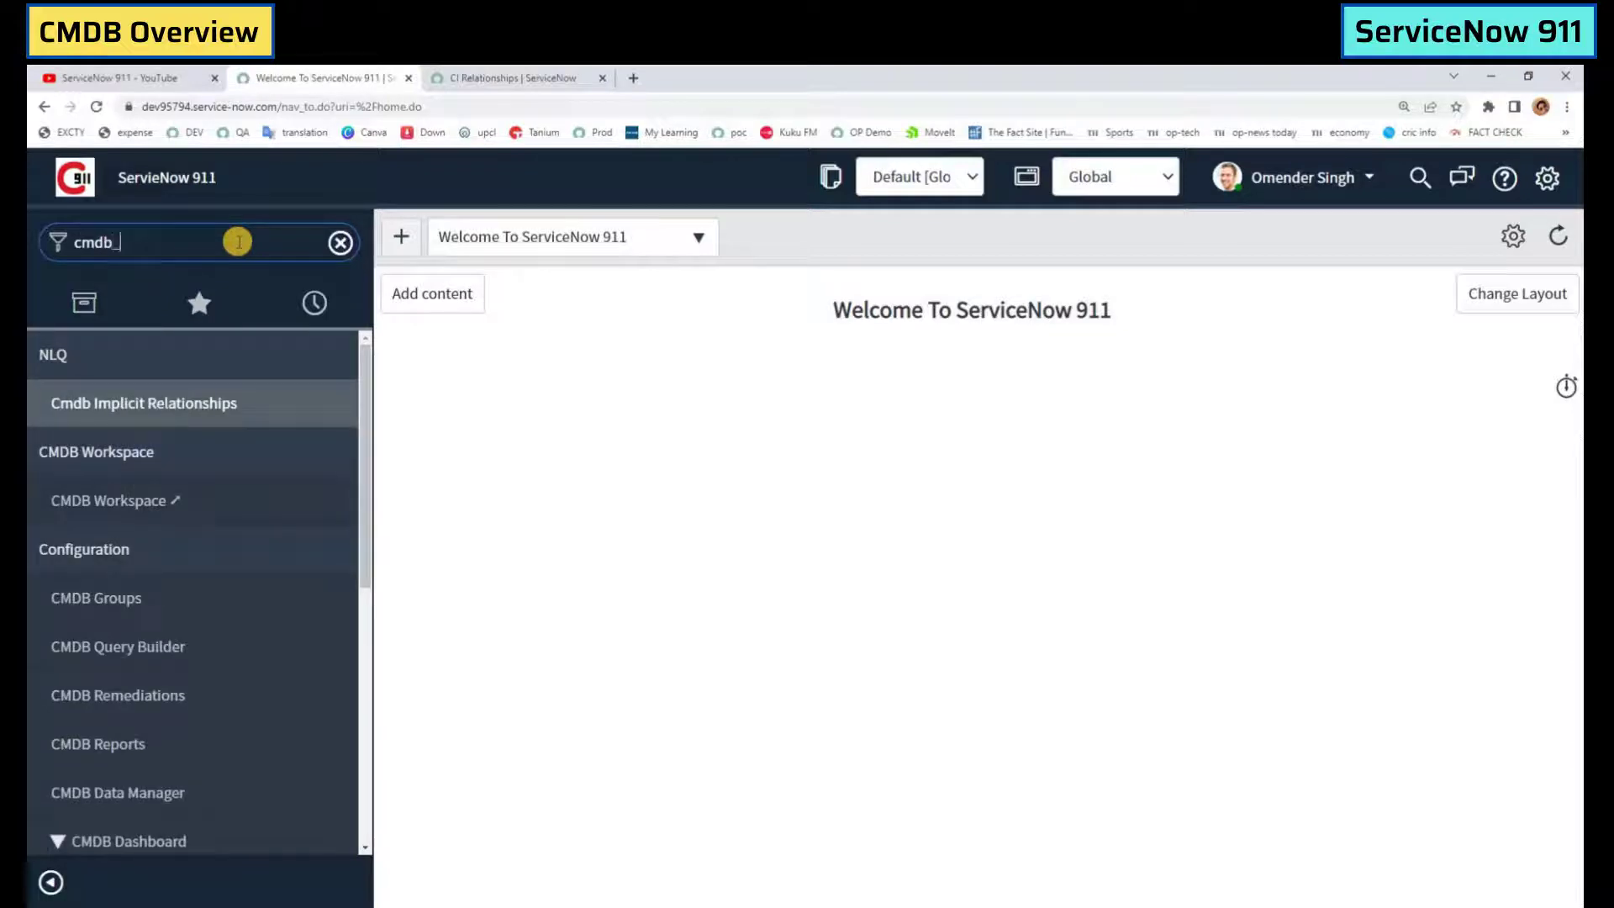
pyautogui.write('ci.LI')
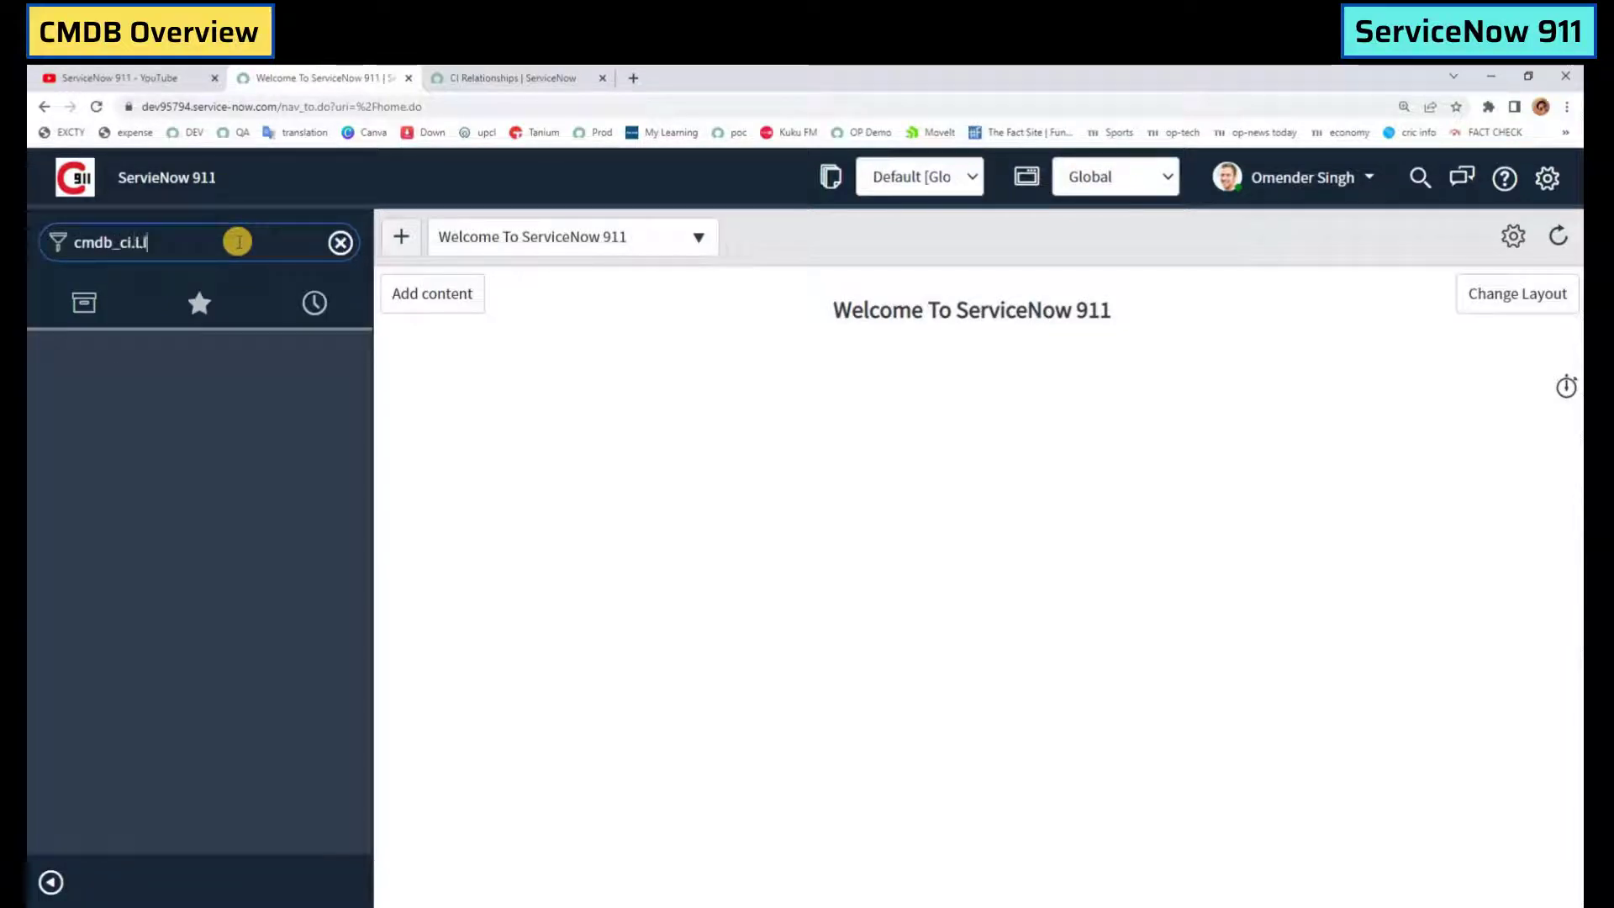
pyautogui.write('ST')
pyautogui.press('Return')
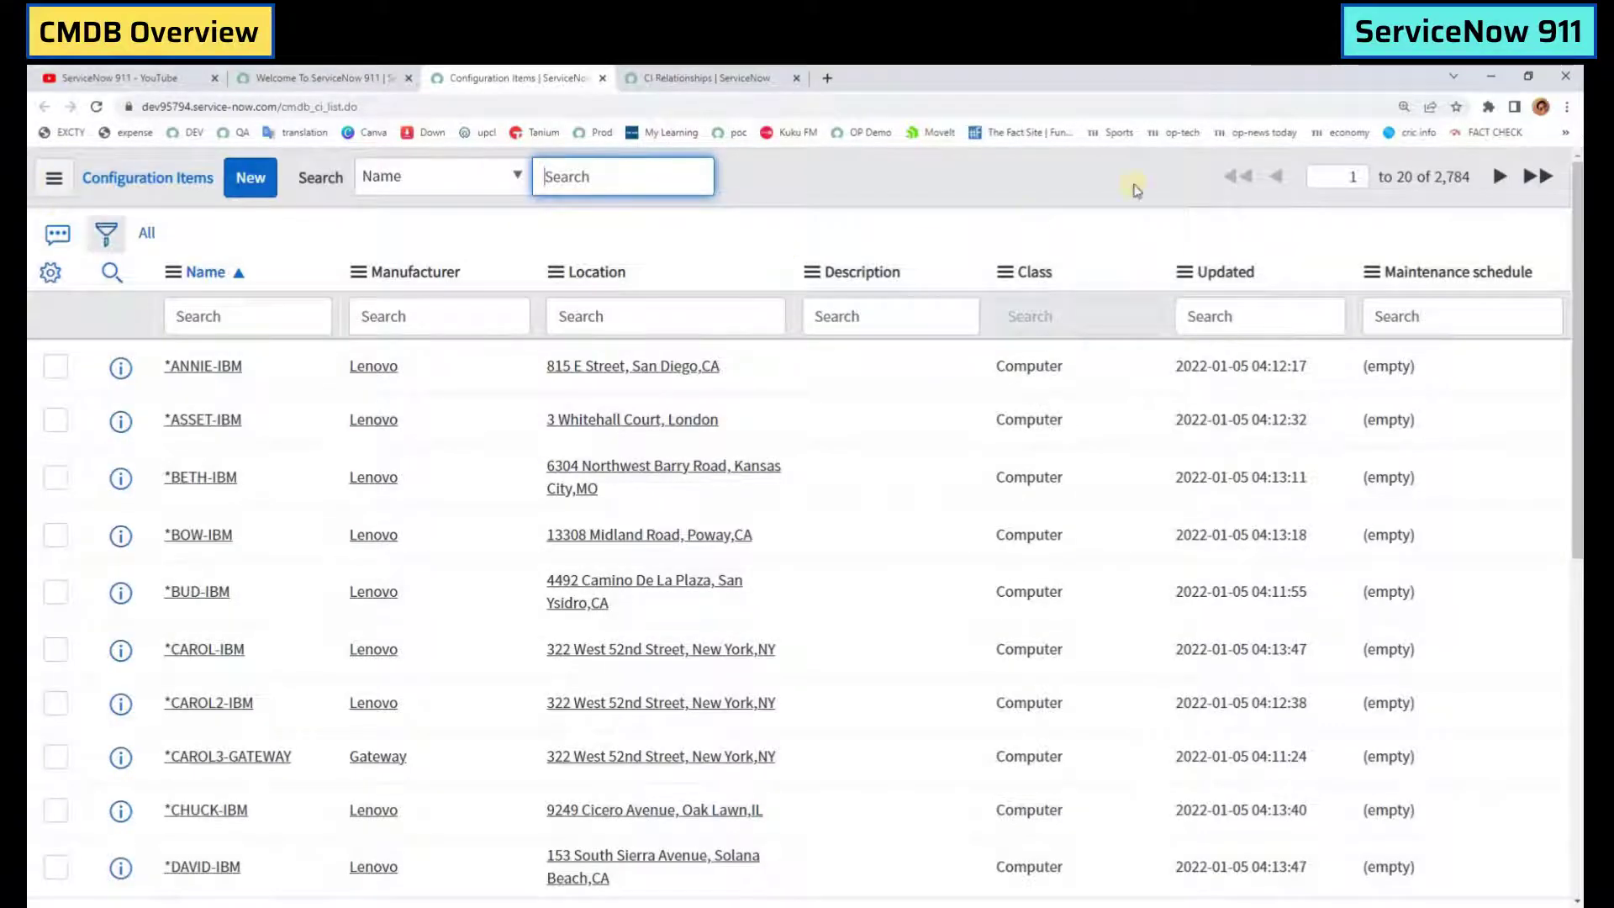
pyautogui.doubleClick(1461, 176)
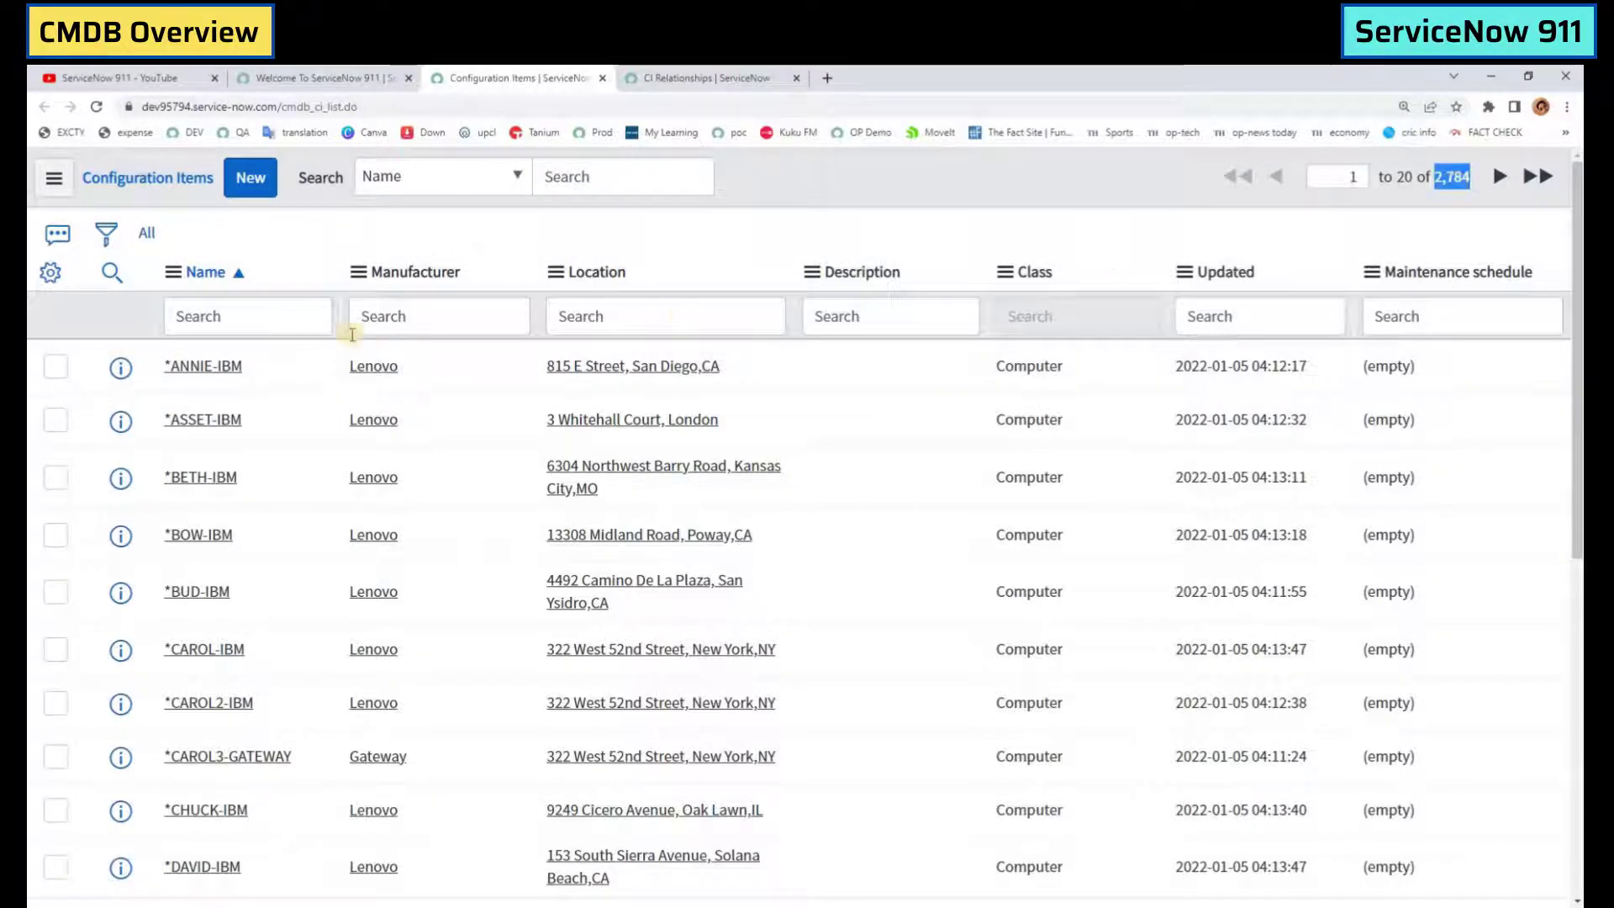
pyautogui.click(105, 229)
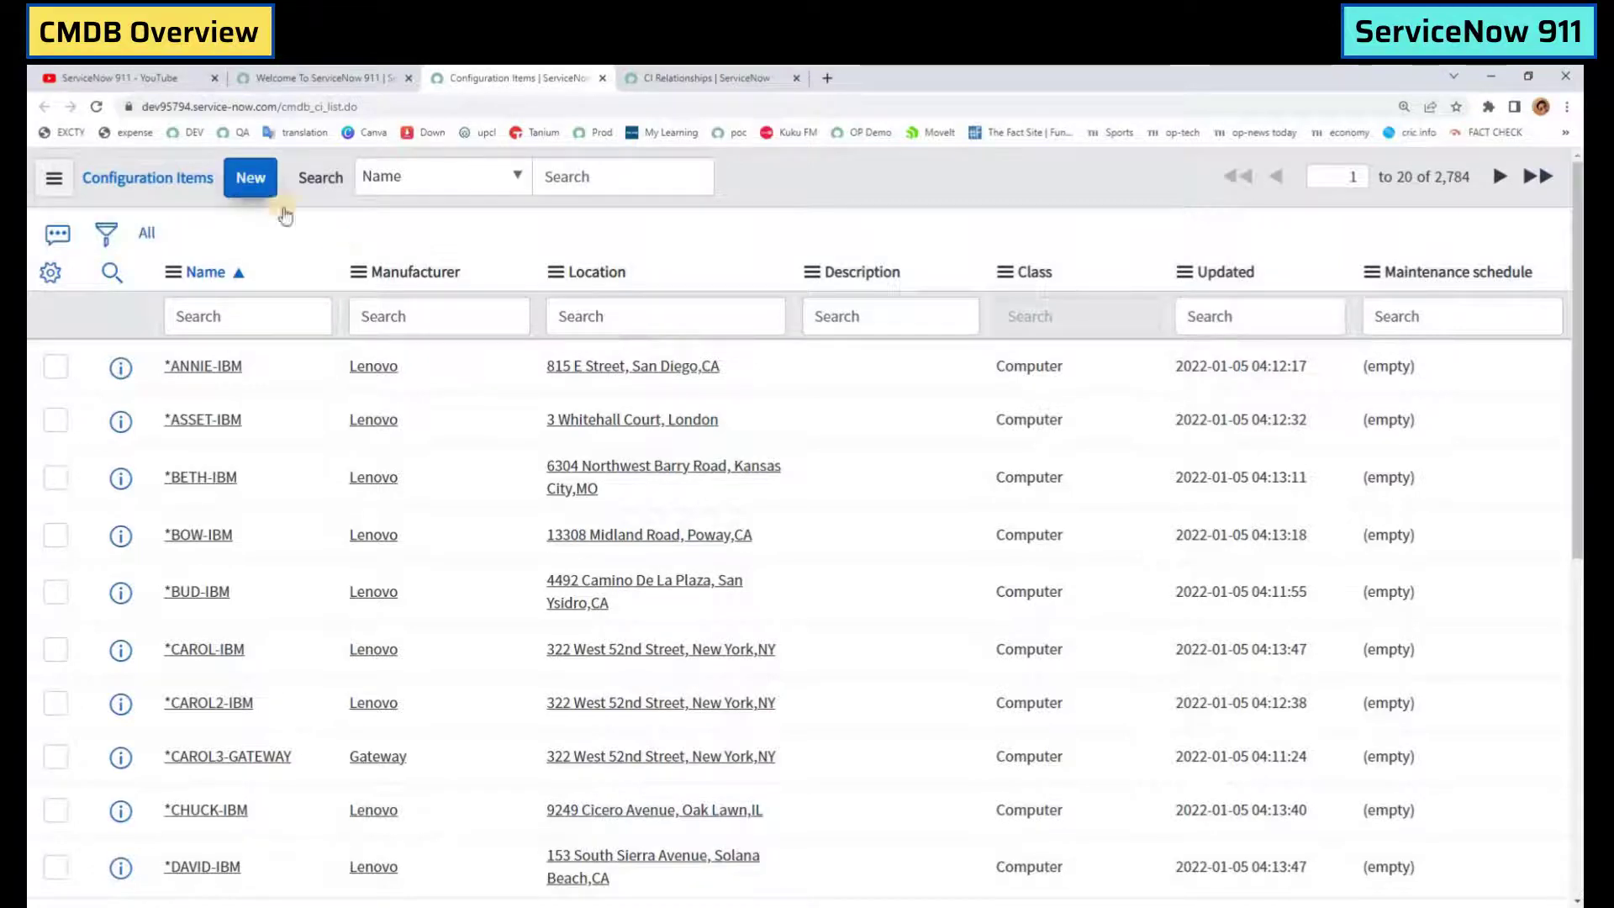
# Step: Group the Configuration Items list by Class and collapse the AIX Server group
pyautogui.rightClick(1039, 272)
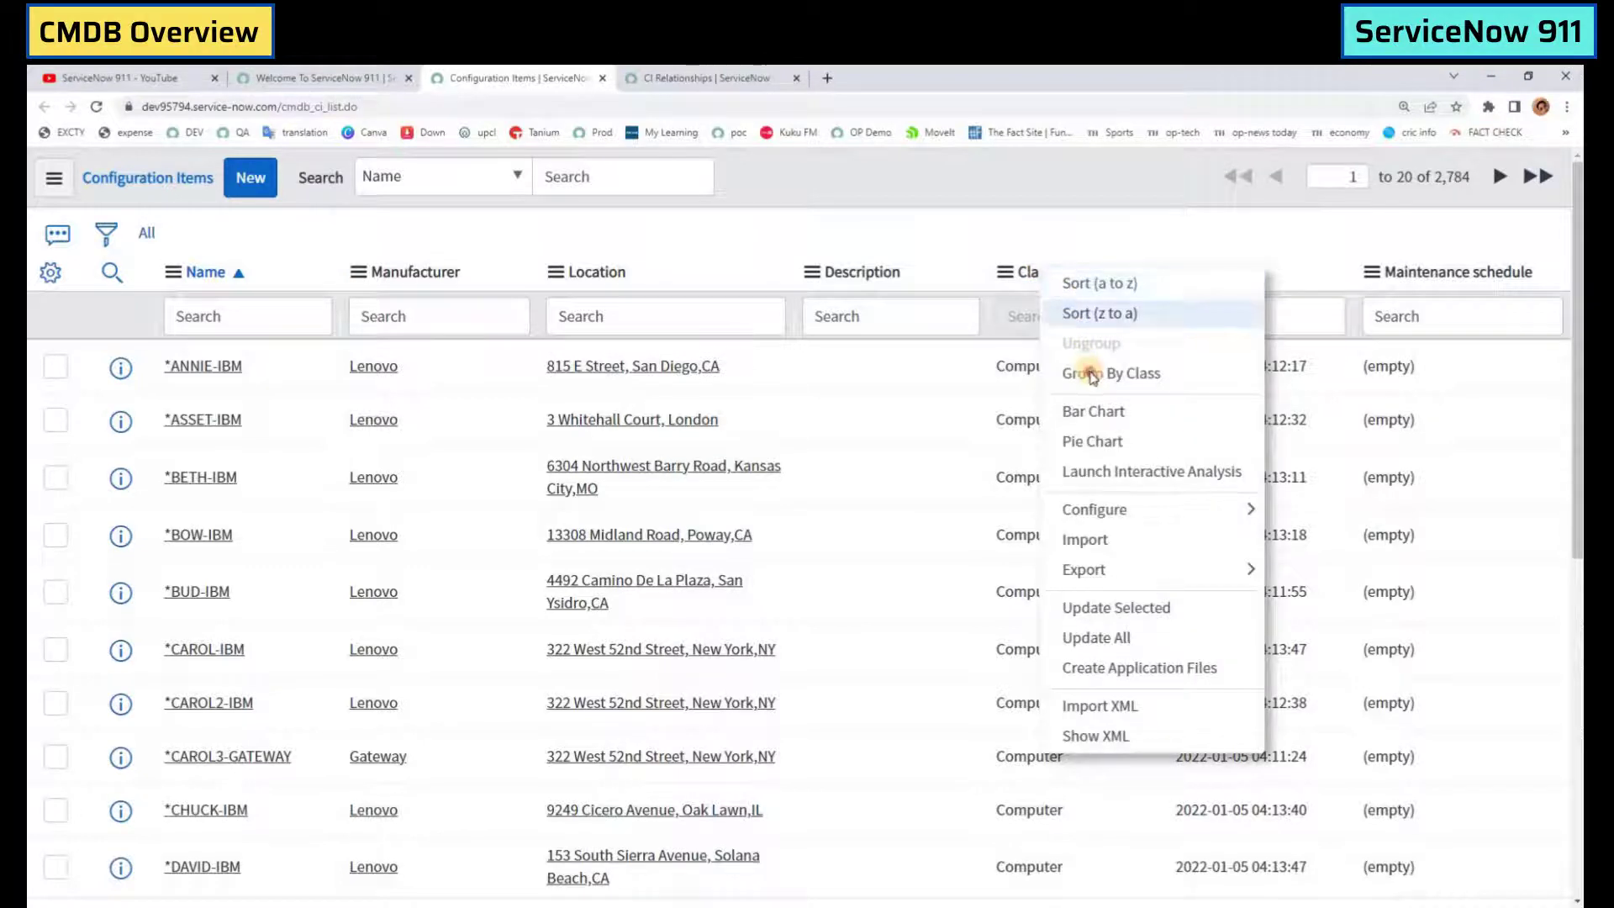
pyautogui.press('Return')
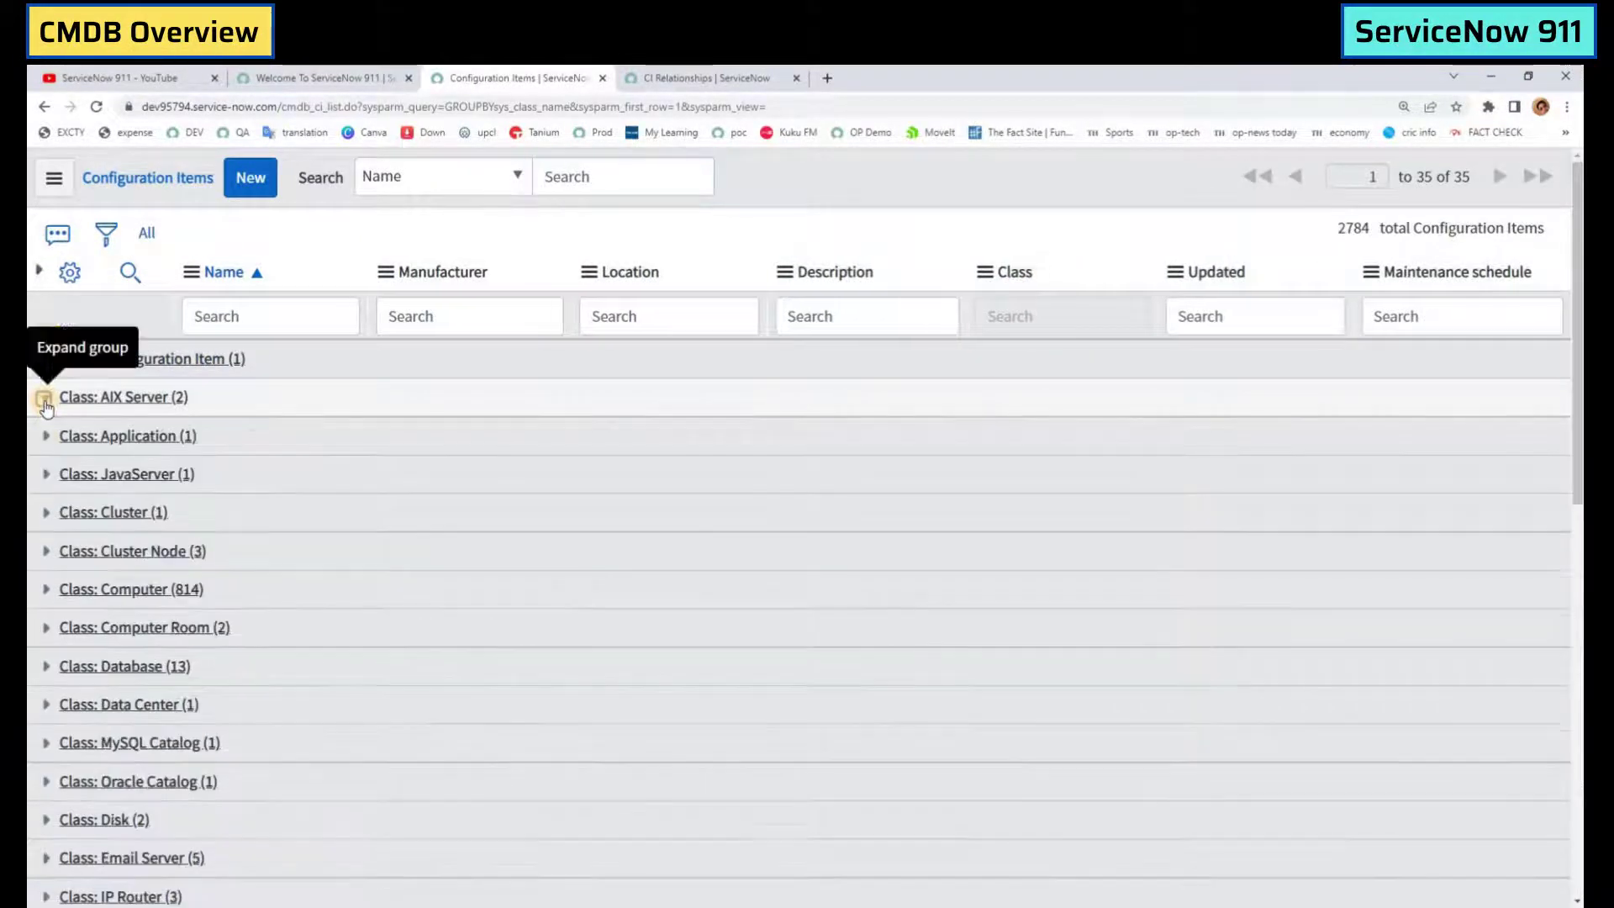
pyautogui.click(45, 401)
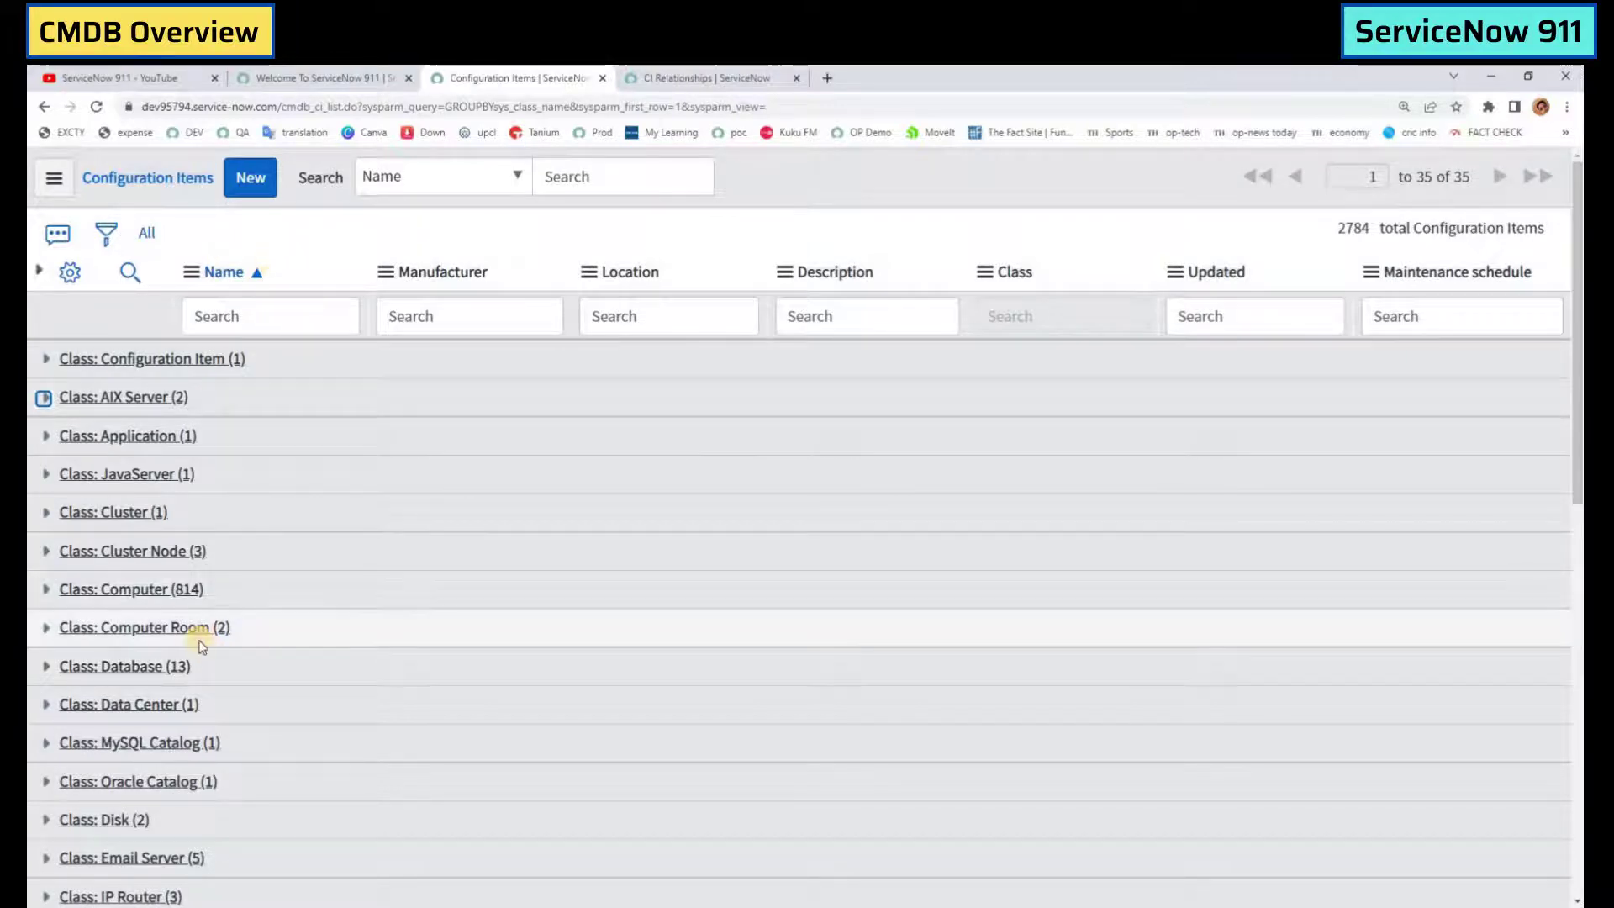
# Step: Scroll through the 35 class groups, highlighting the Email Server group's count
pyautogui.scroll(-2, 205, 632)
pyautogui.scroll(2, 105, 685)
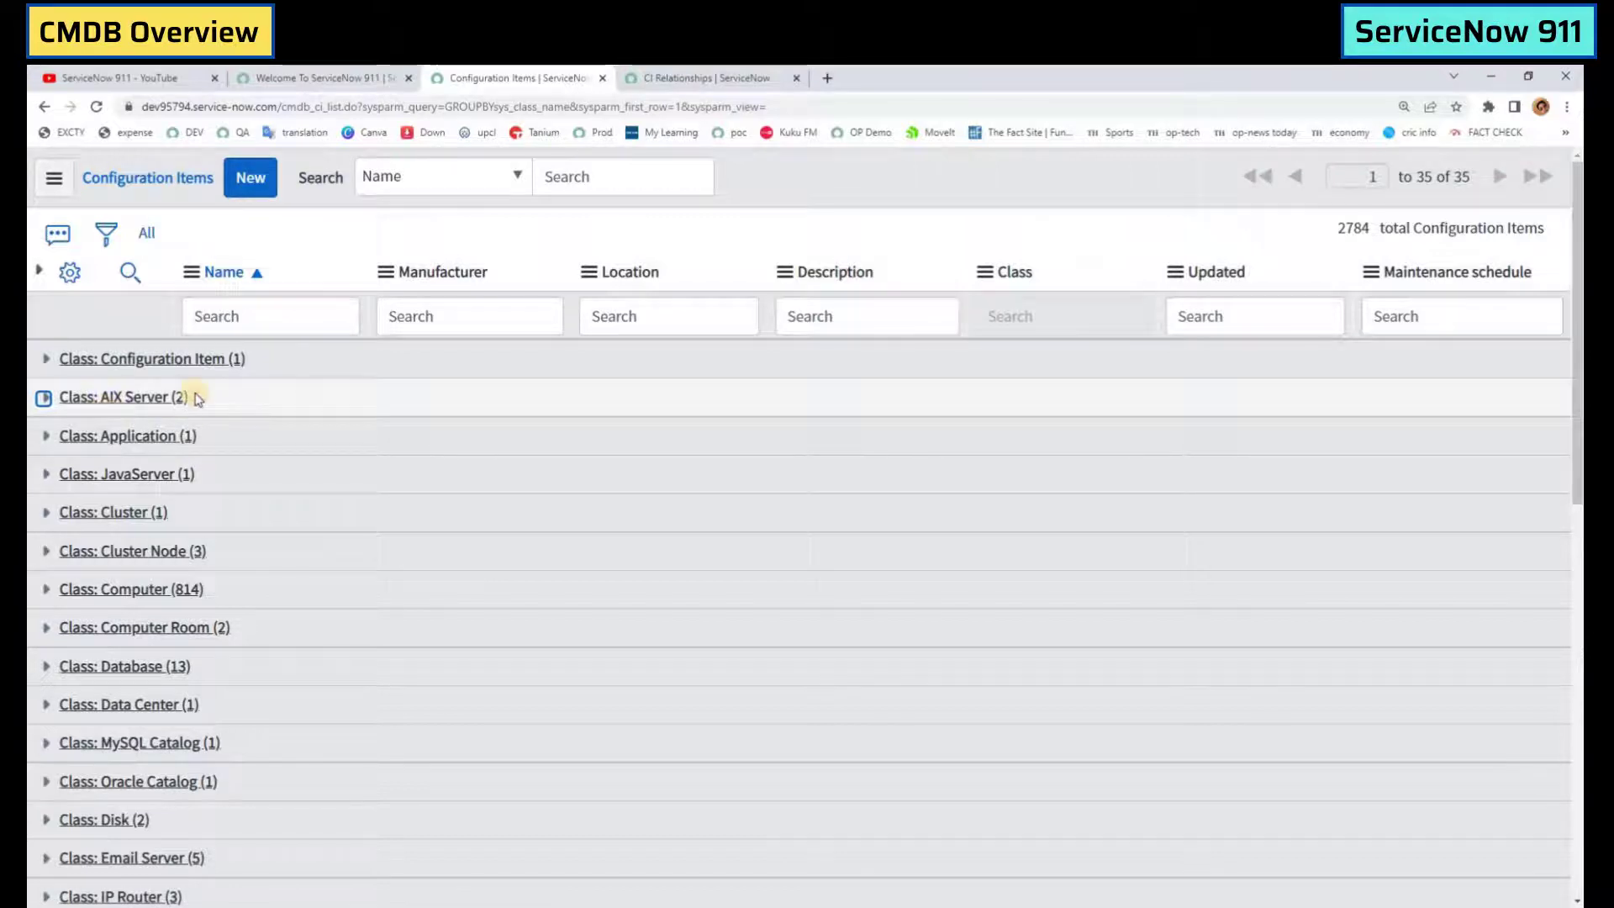
pyautogui.scroll(-5, 138, 542)
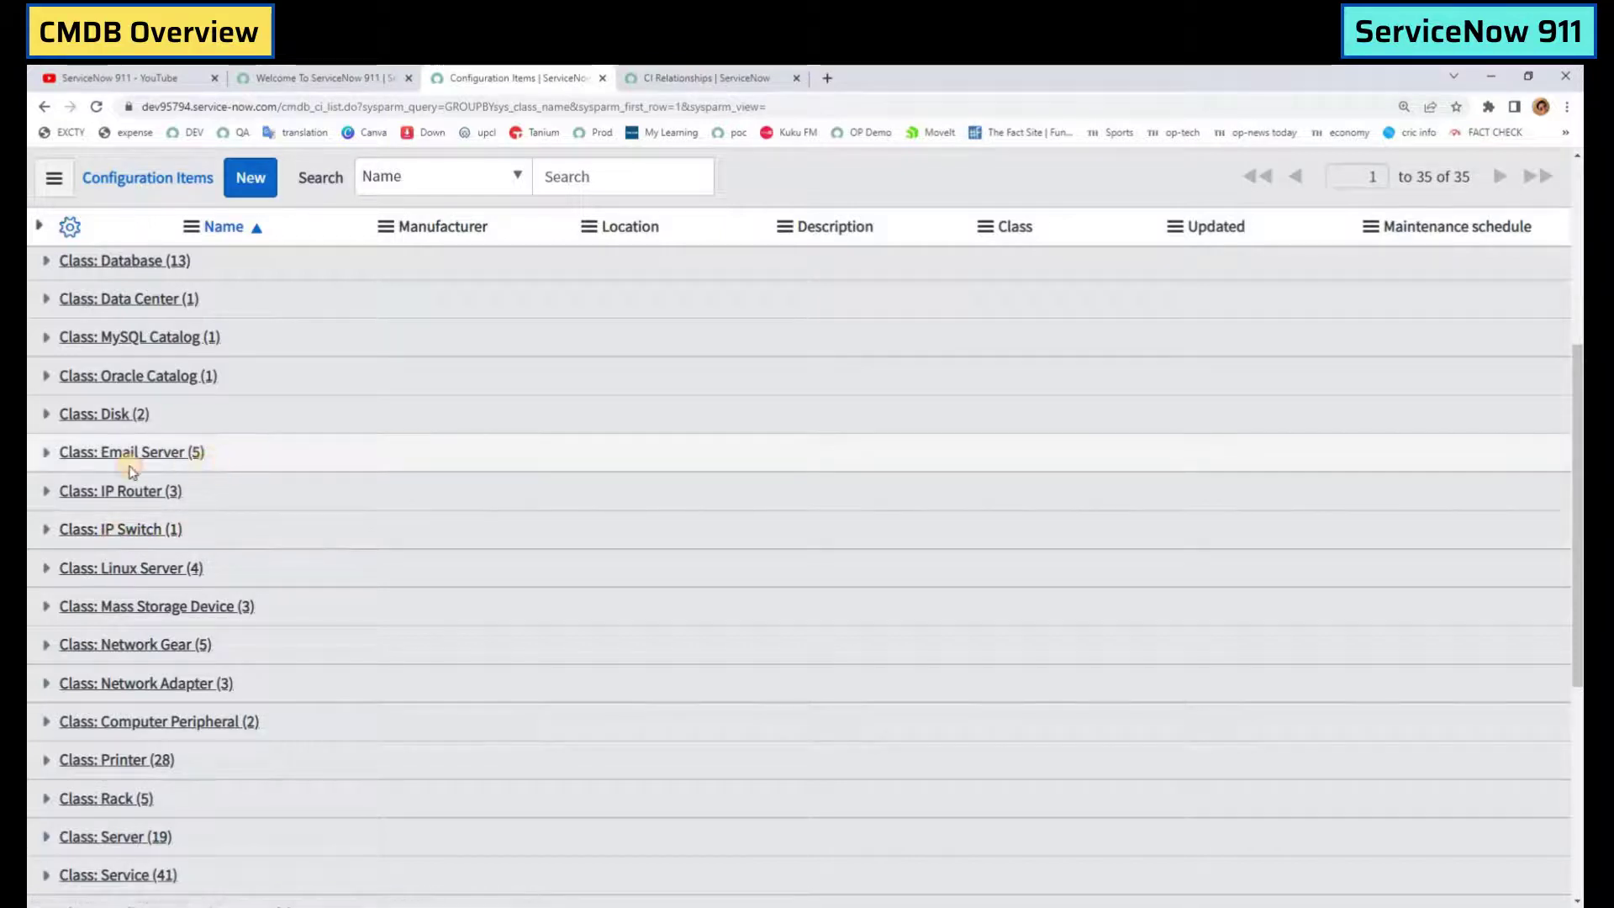
pyautogui.moveTo(206, 452); pyautogui.dragTo(94, 469)
pyautogui.click(281, 474)
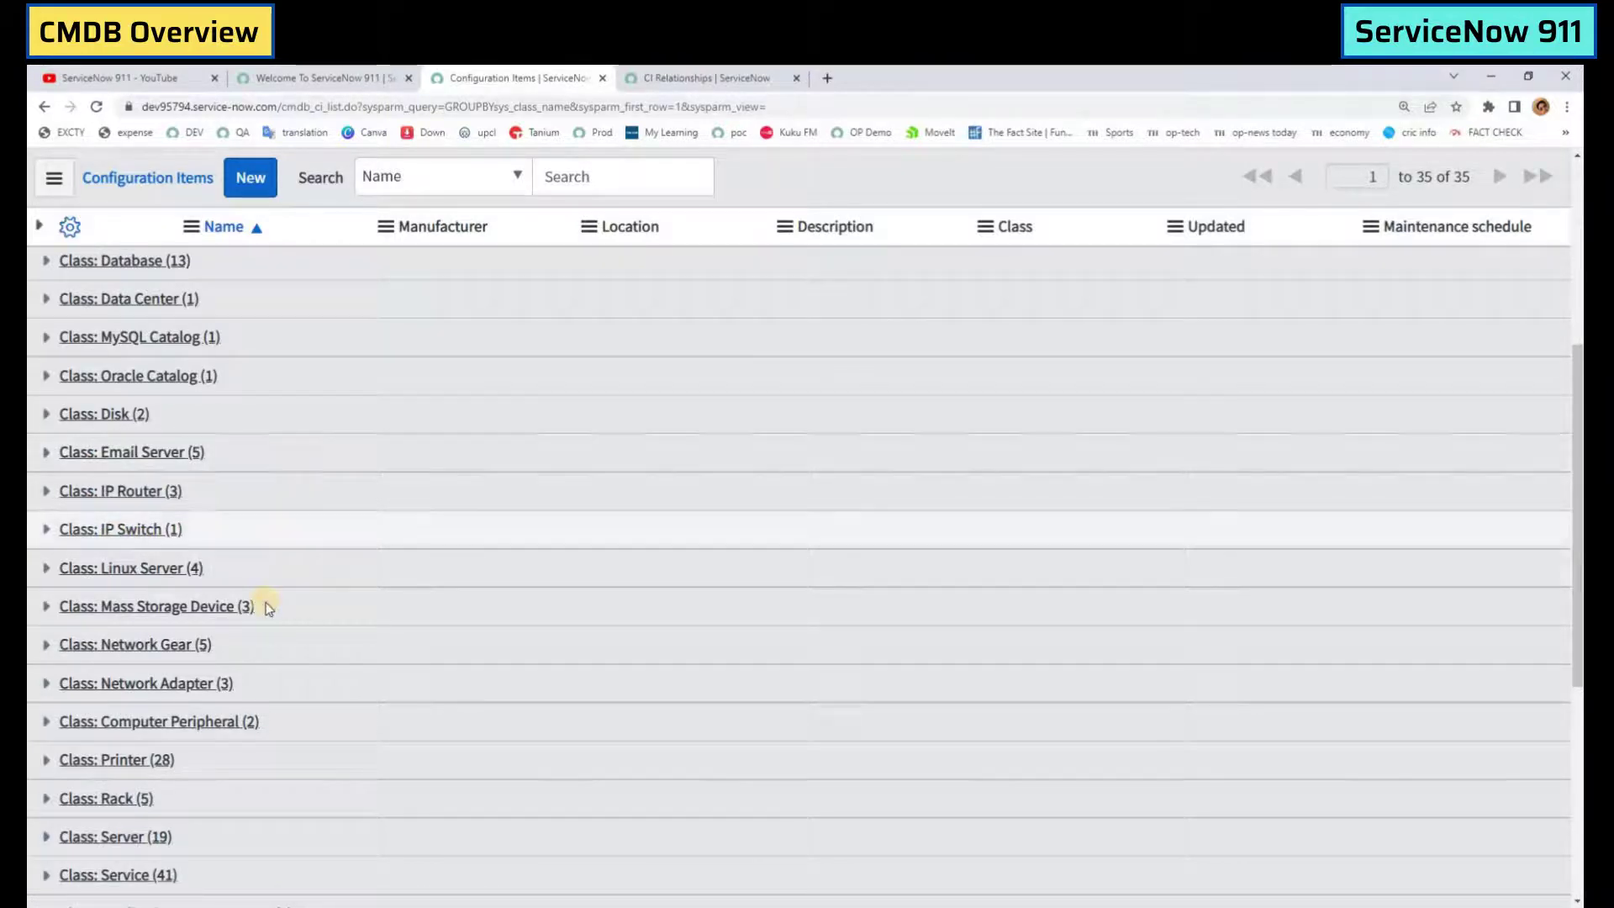
pyautogui.scroll(-3, 262, 632)
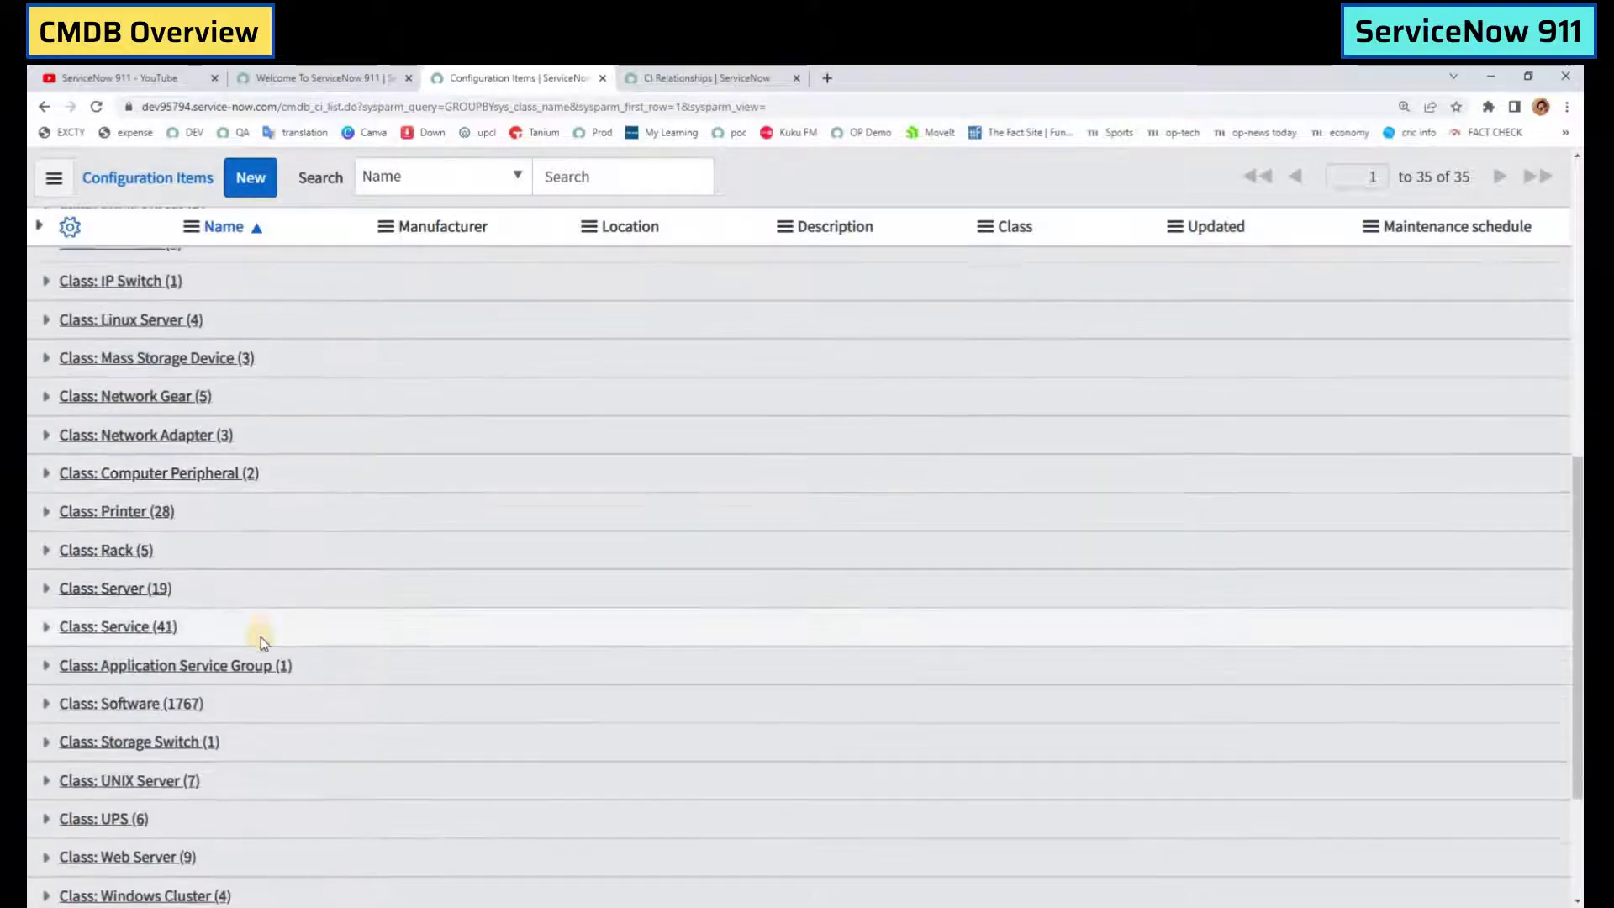
pyautogui.scroll(-3, 260, 637)
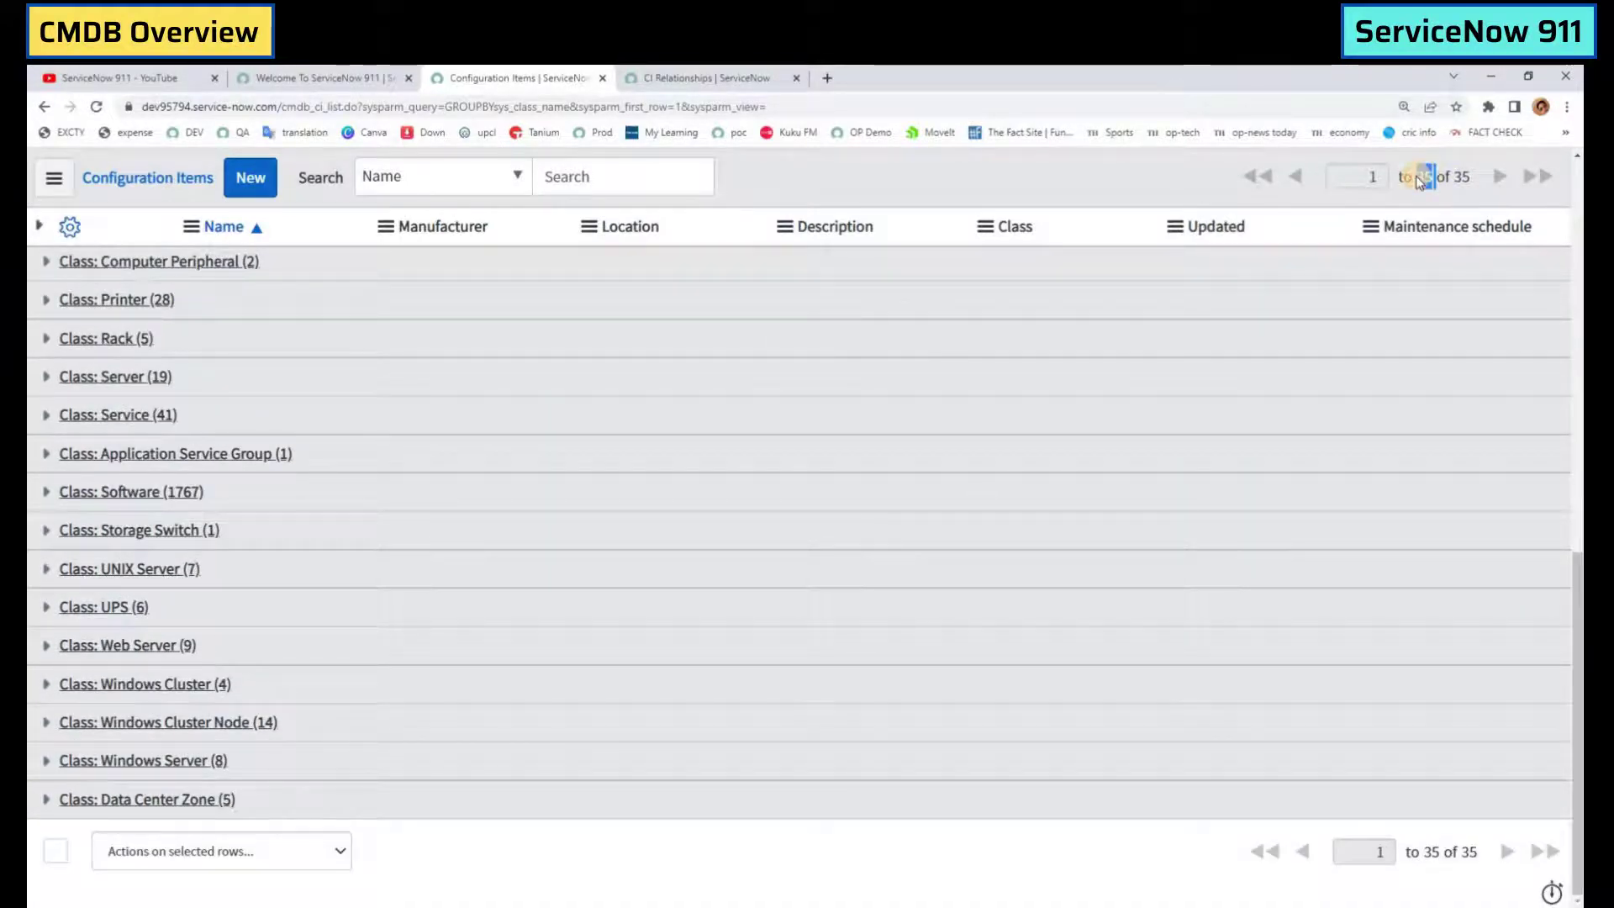
pyautogui.scroll(5, 250, 487)
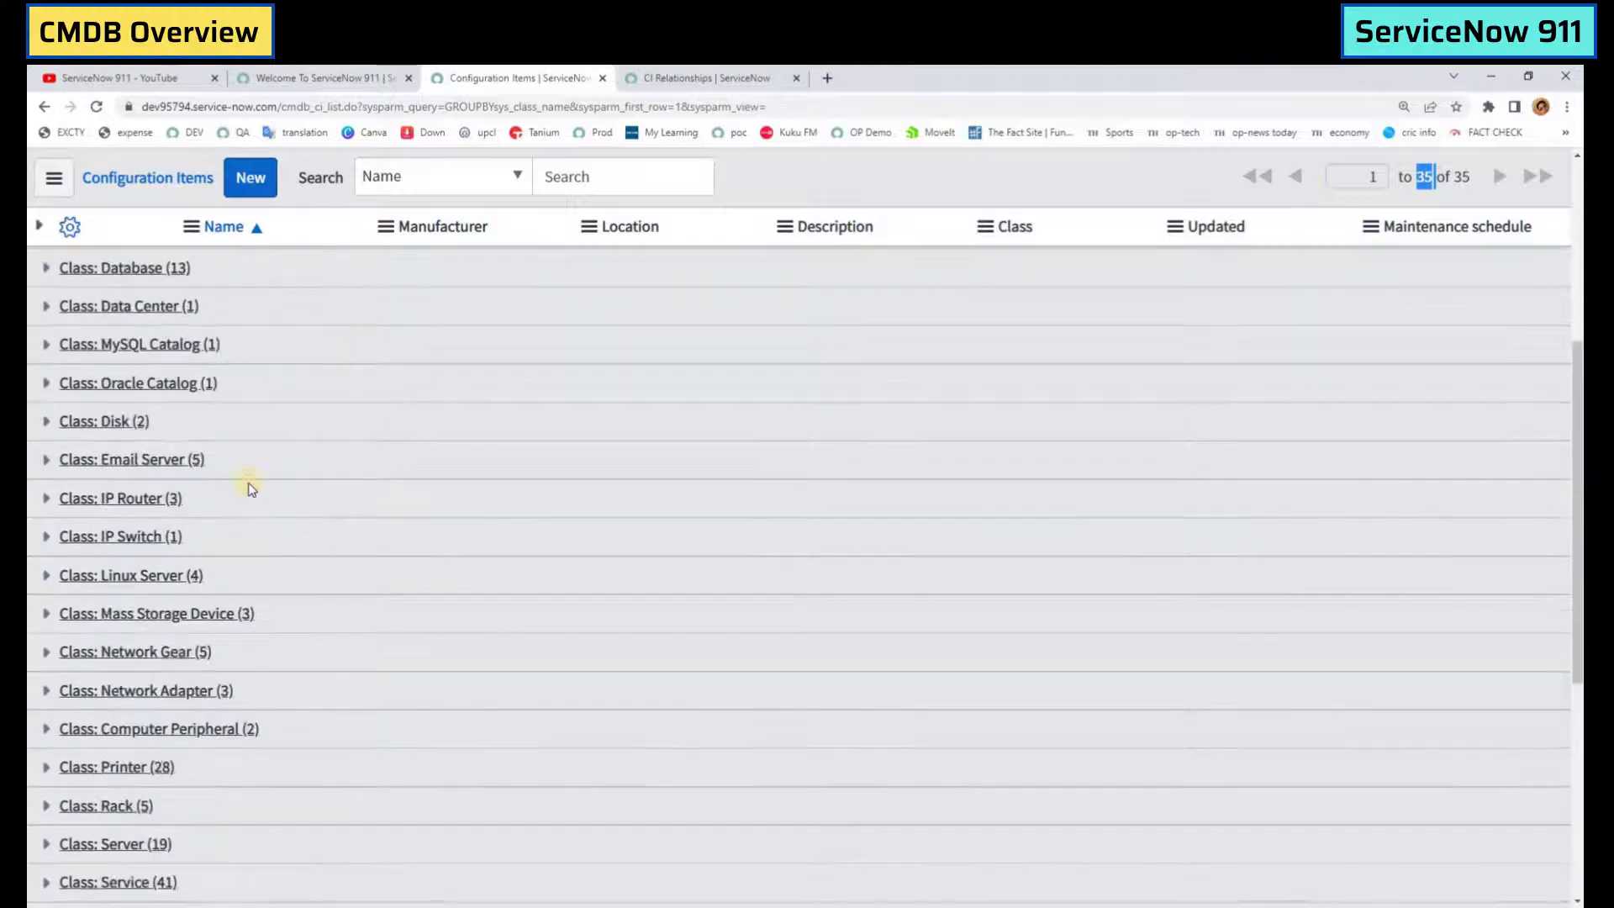
pyautogui.scroll(5, 251, 488)
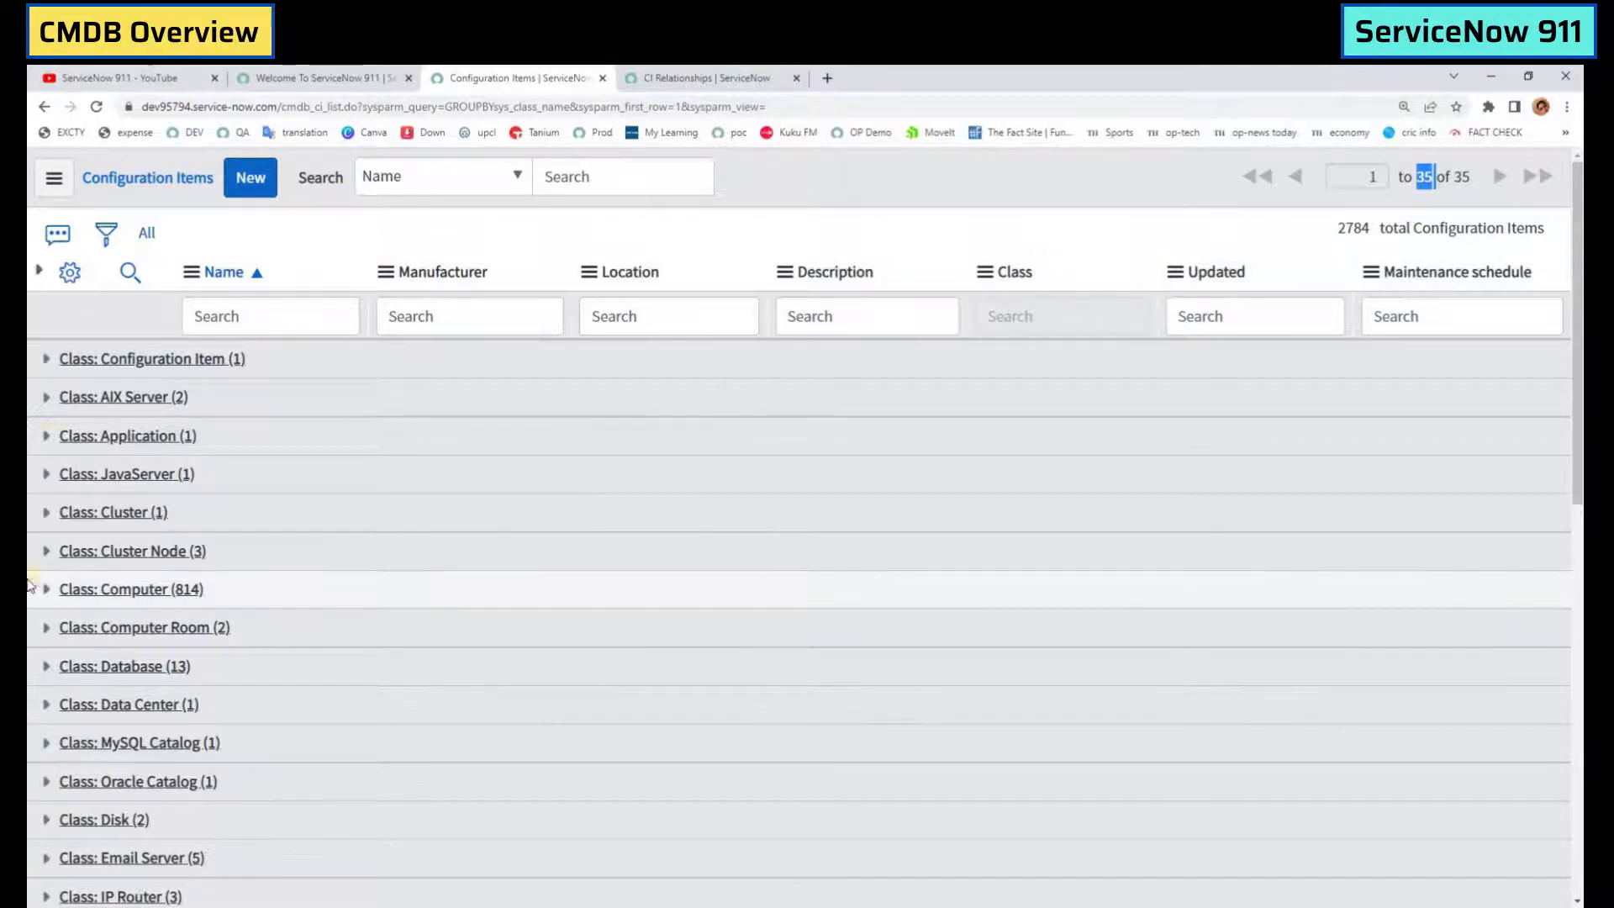
# Step: Expand the AIX Server group and open SAP AppSRV01's record in a new tab, highlighting its Asset value
pyautogui.click(48, 398)
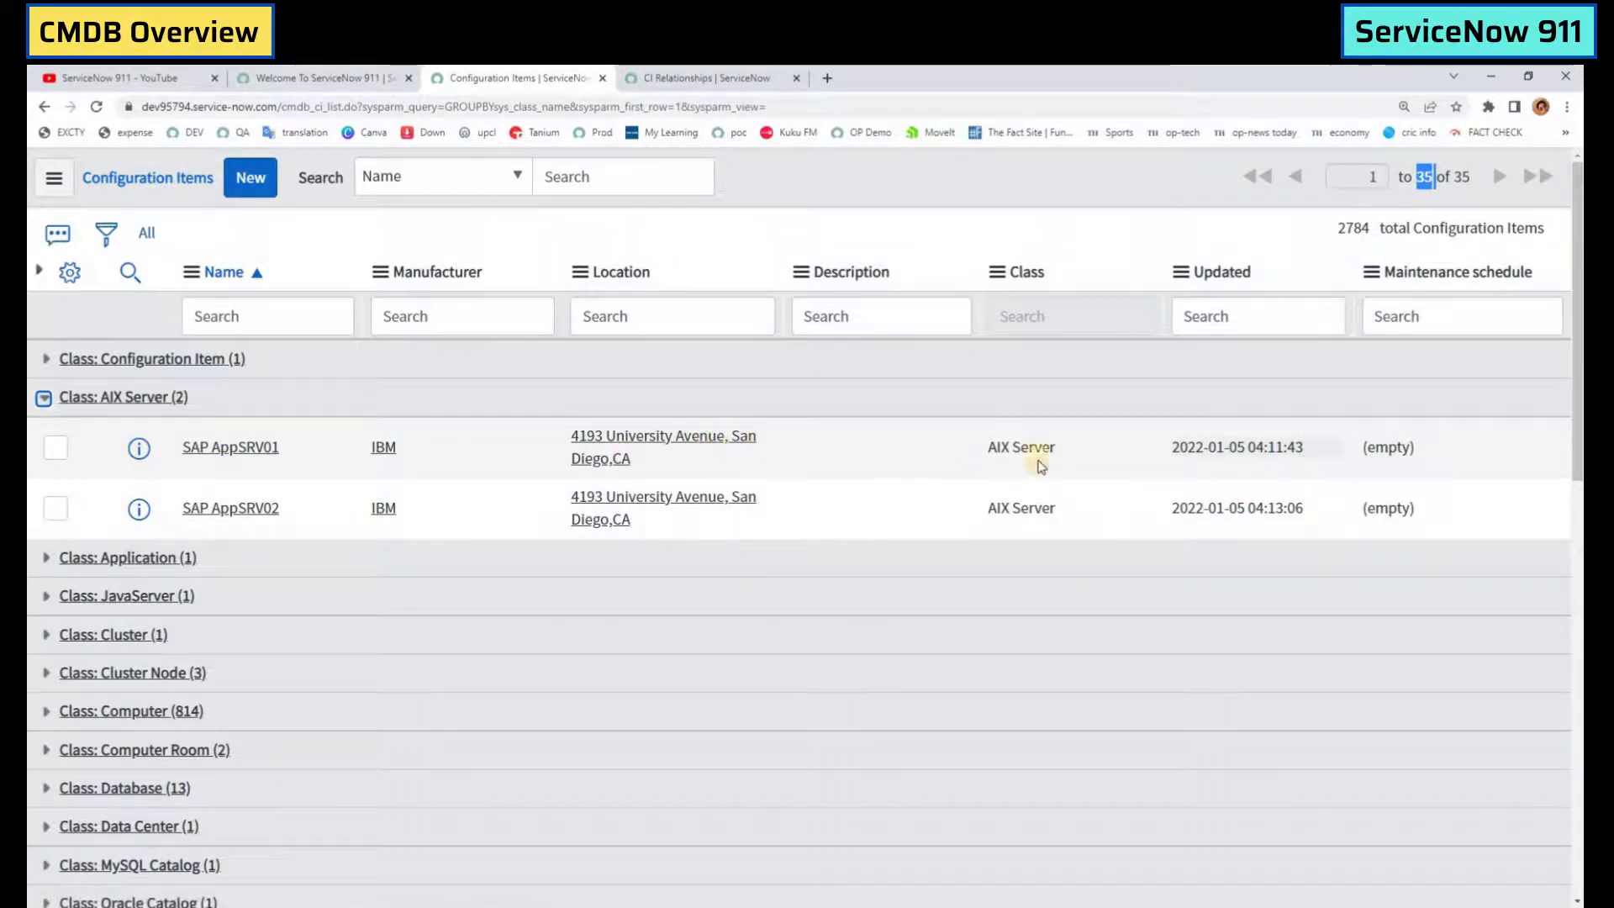
pyautogui.keyDown('ctrl'); pyautogui.click(217, 448); pyautogui.keyUp('ctrl')
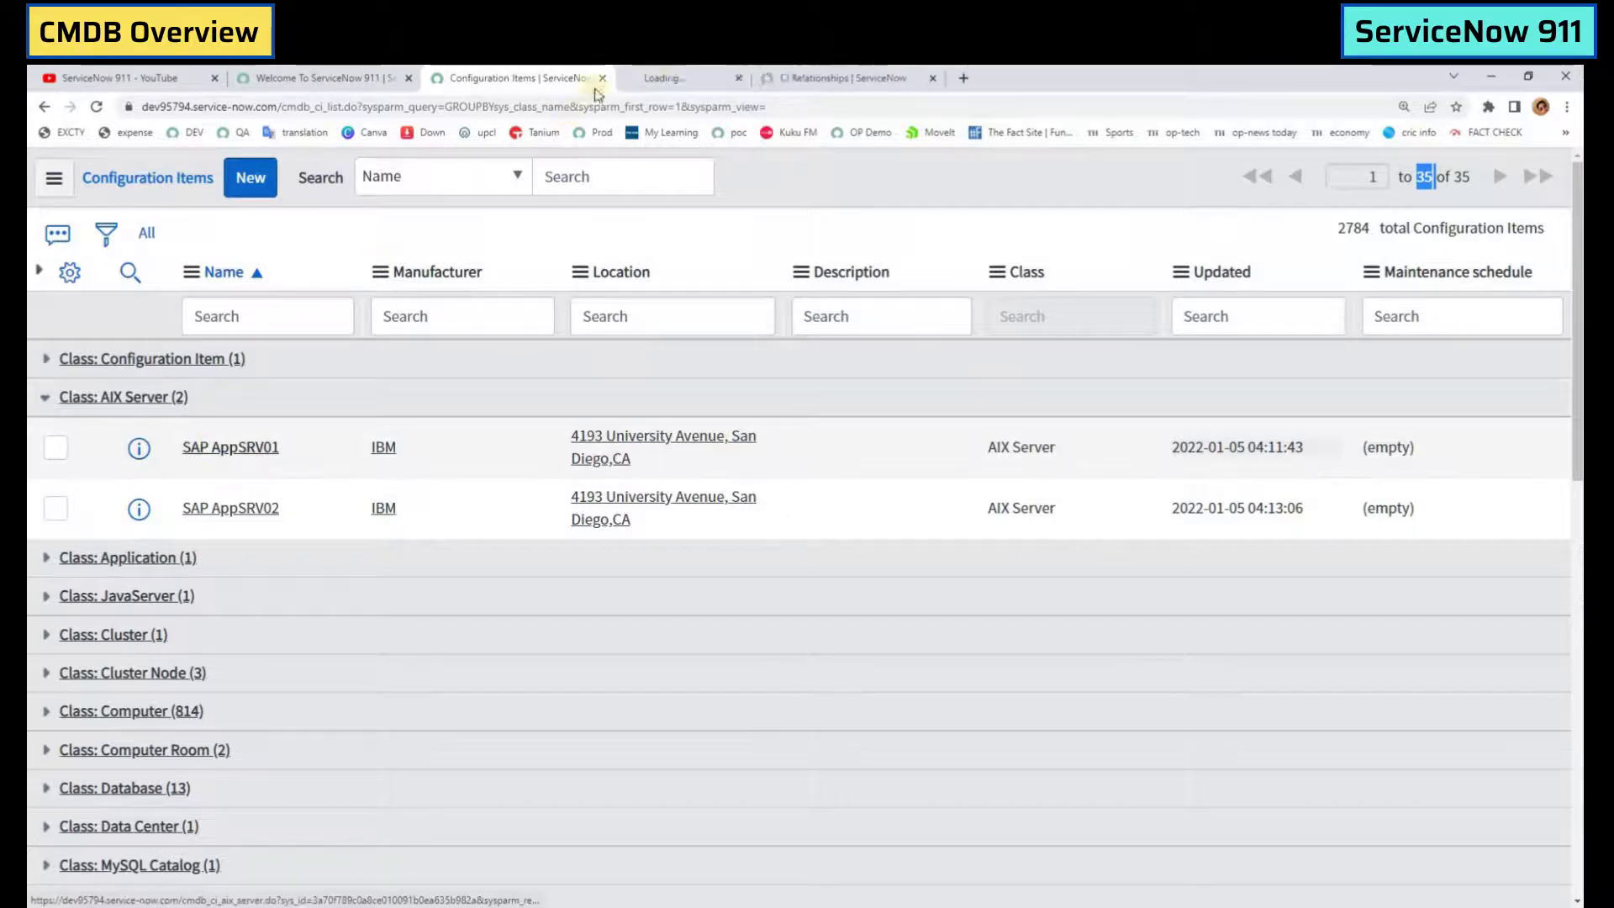
pyautogui.click(674, 77)
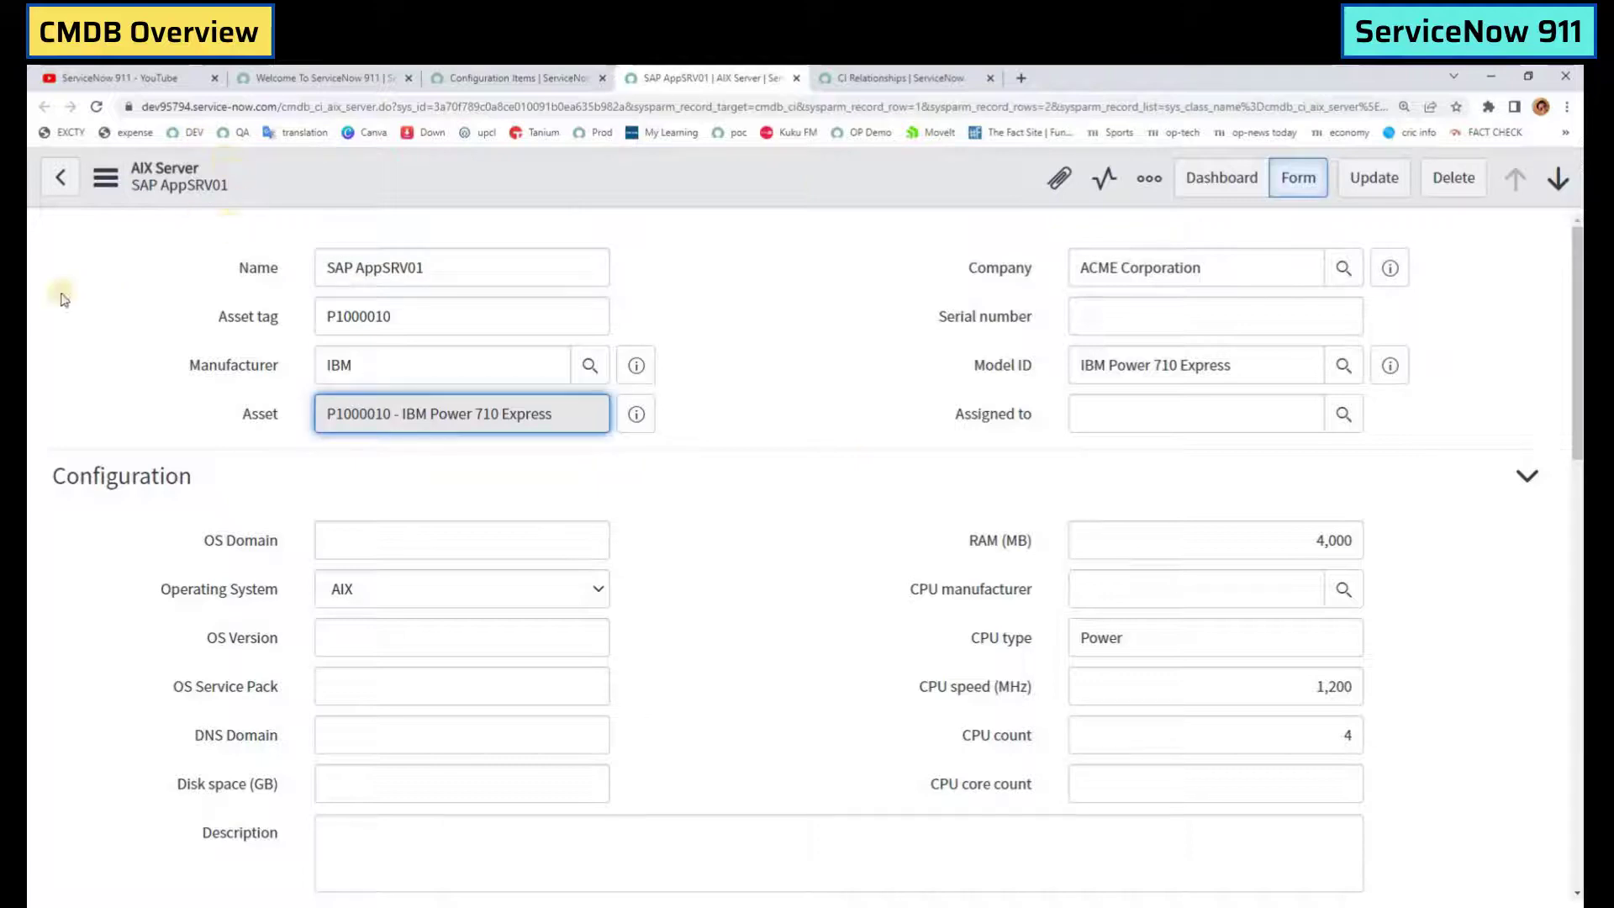
pyautogui.tripleClick(349, 421)
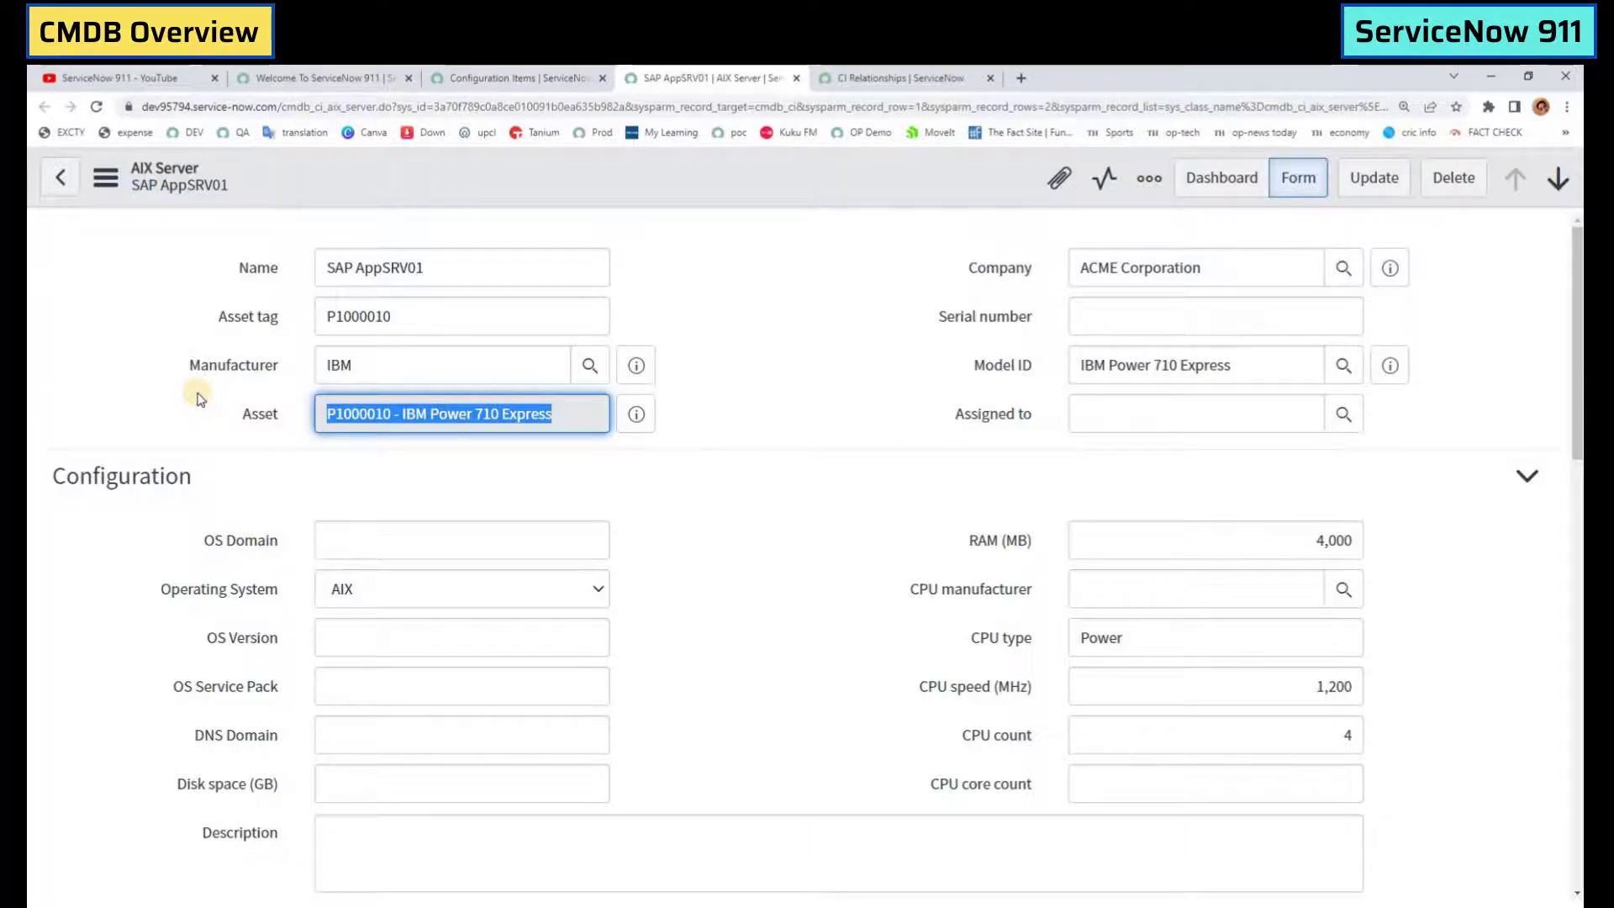
pyautogui.doubleClick(144, 485)
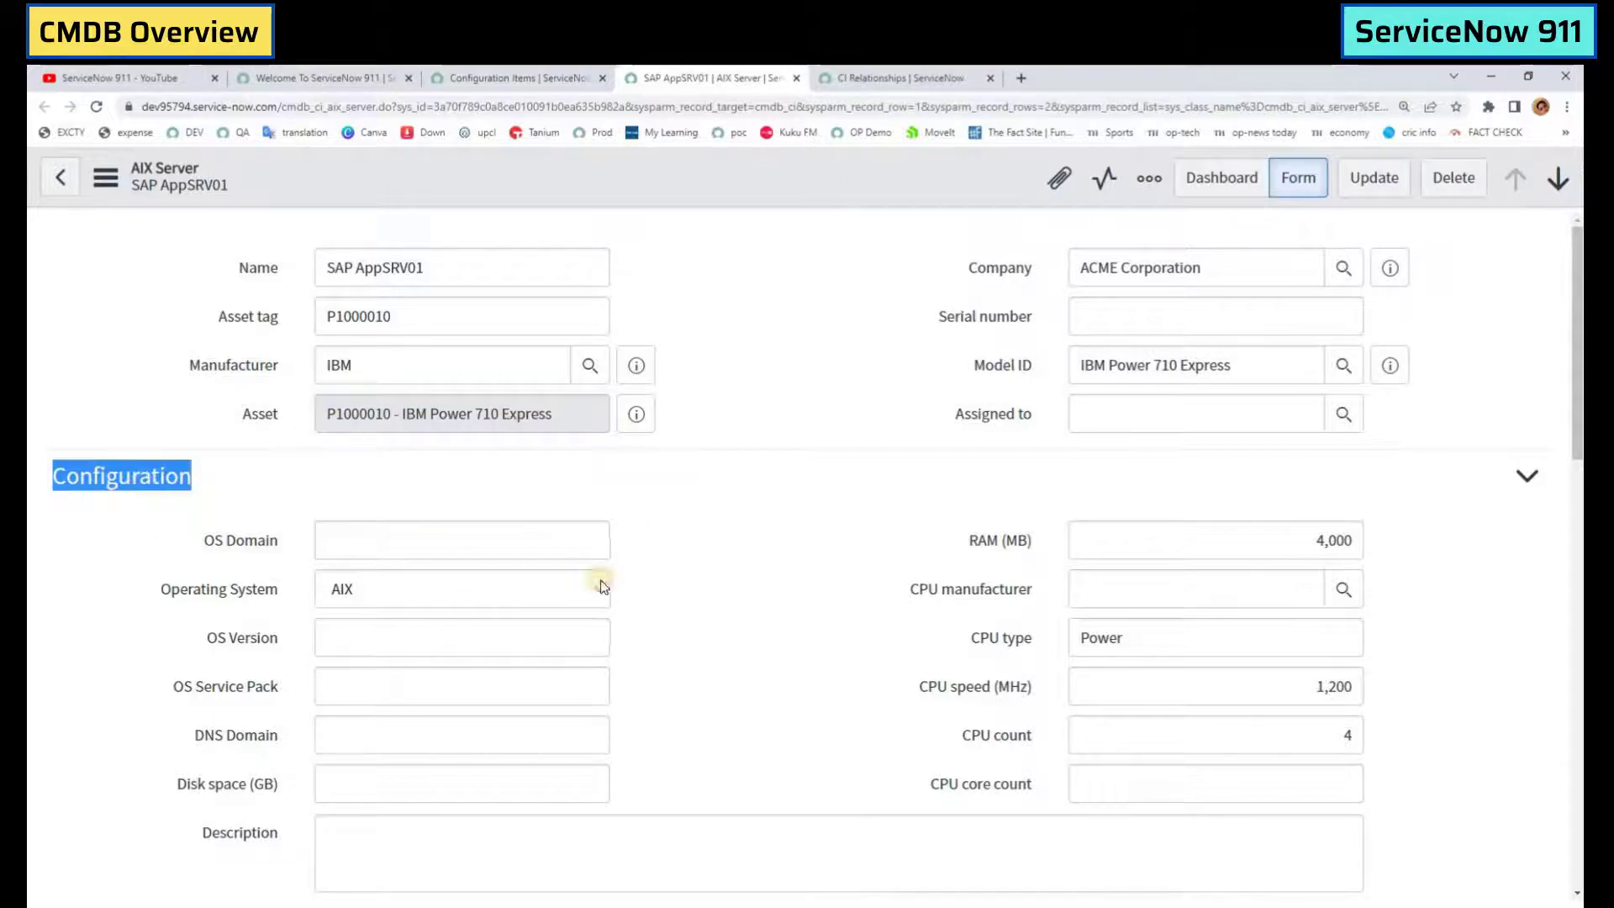
# Step: Scroll to SAP AppSRV01's Related Items and highlight the first 'Depends on' heading
pyautogui.scroll(-5, 604, 580)
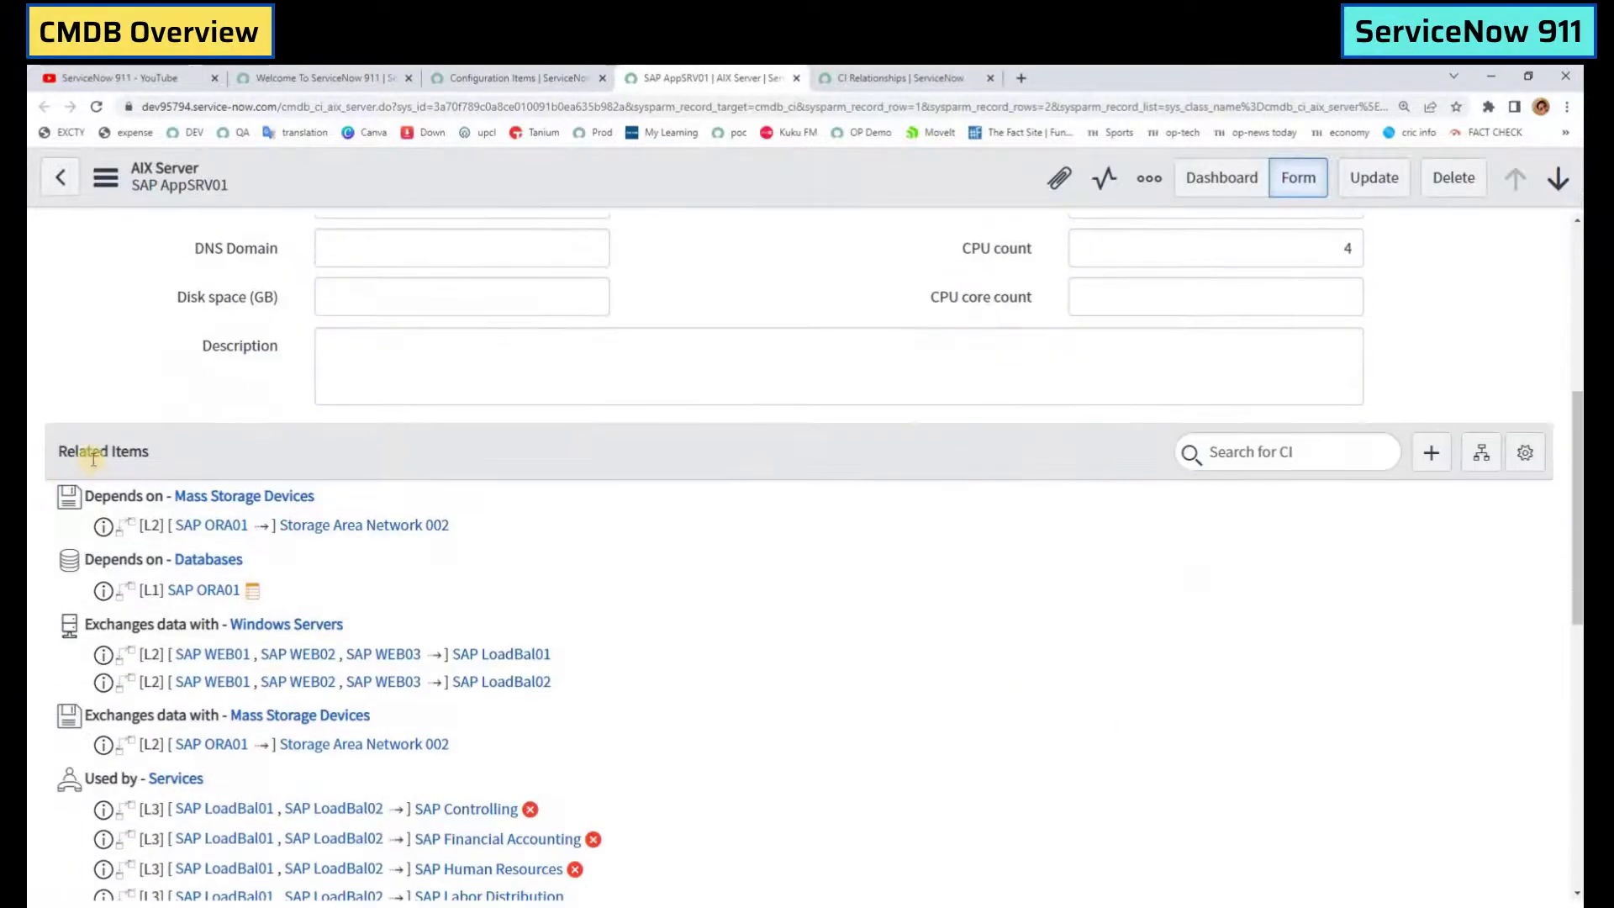
pyautogui.tripleClick(92, 454)
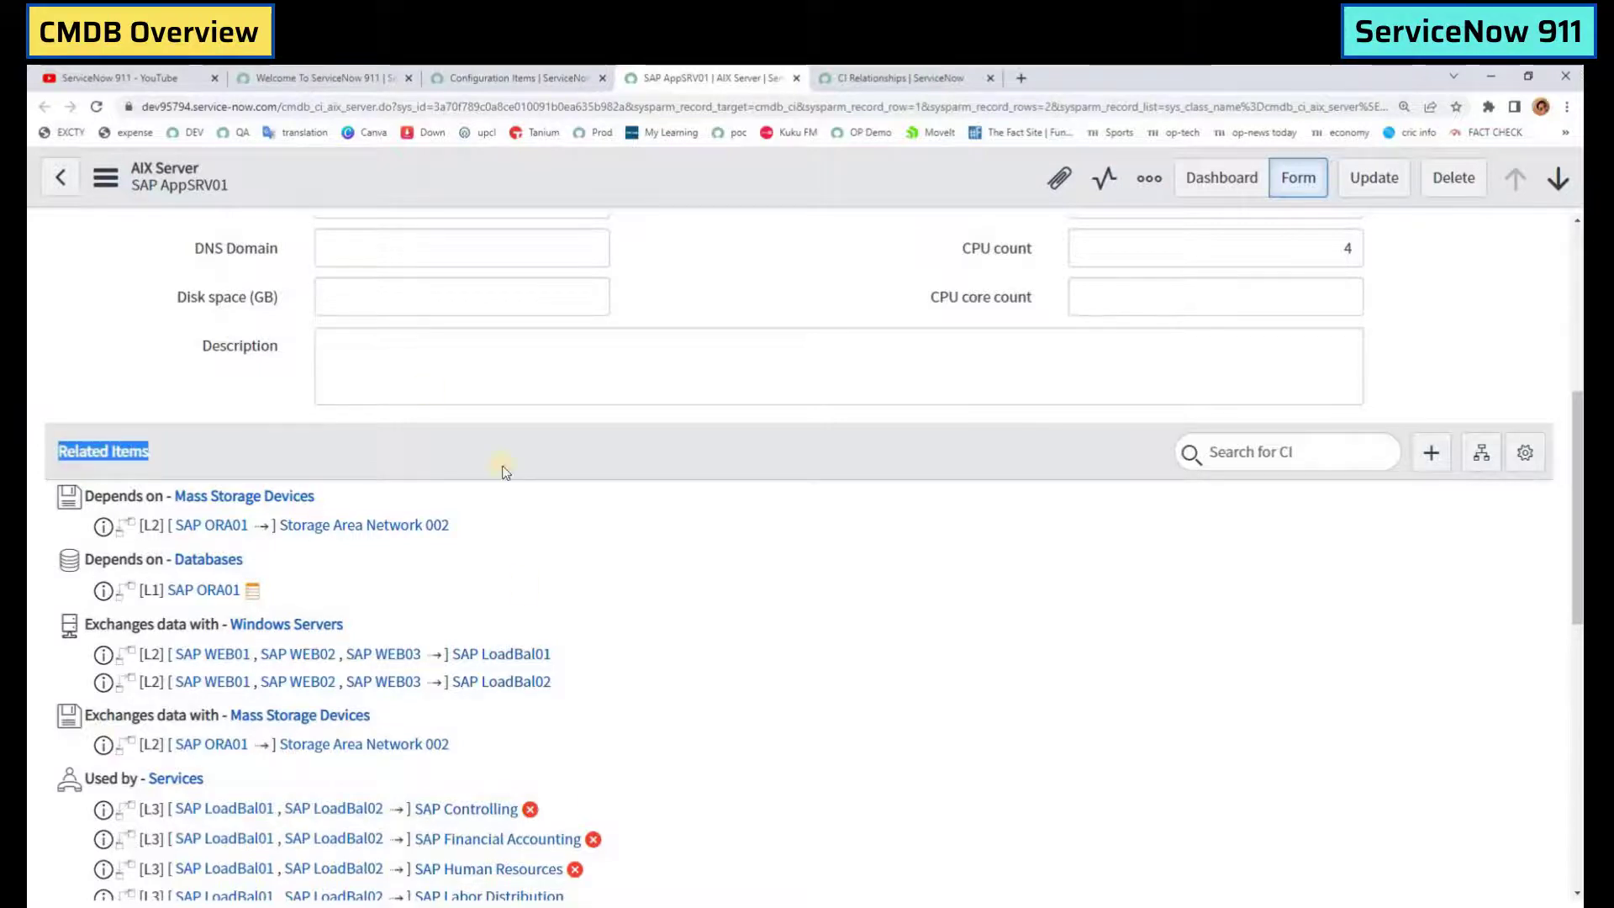
pyautogui.scroll(-1, 259, 415)
pyautogui.scroll(2, 264, 336)
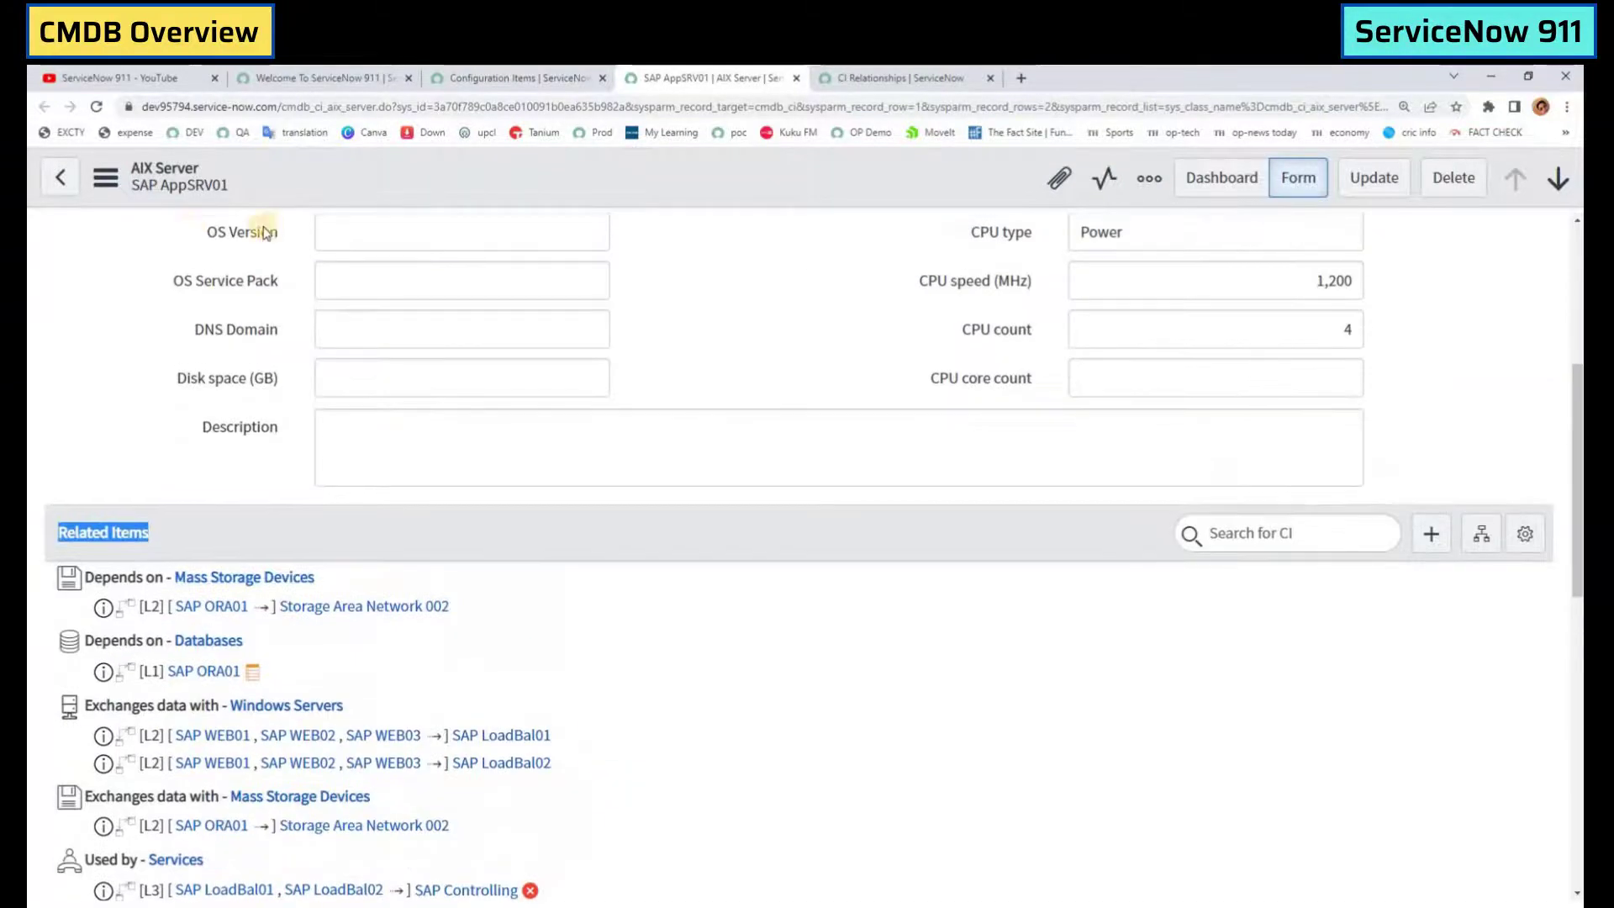
pyautogui.scroll(-3, 216, 386)
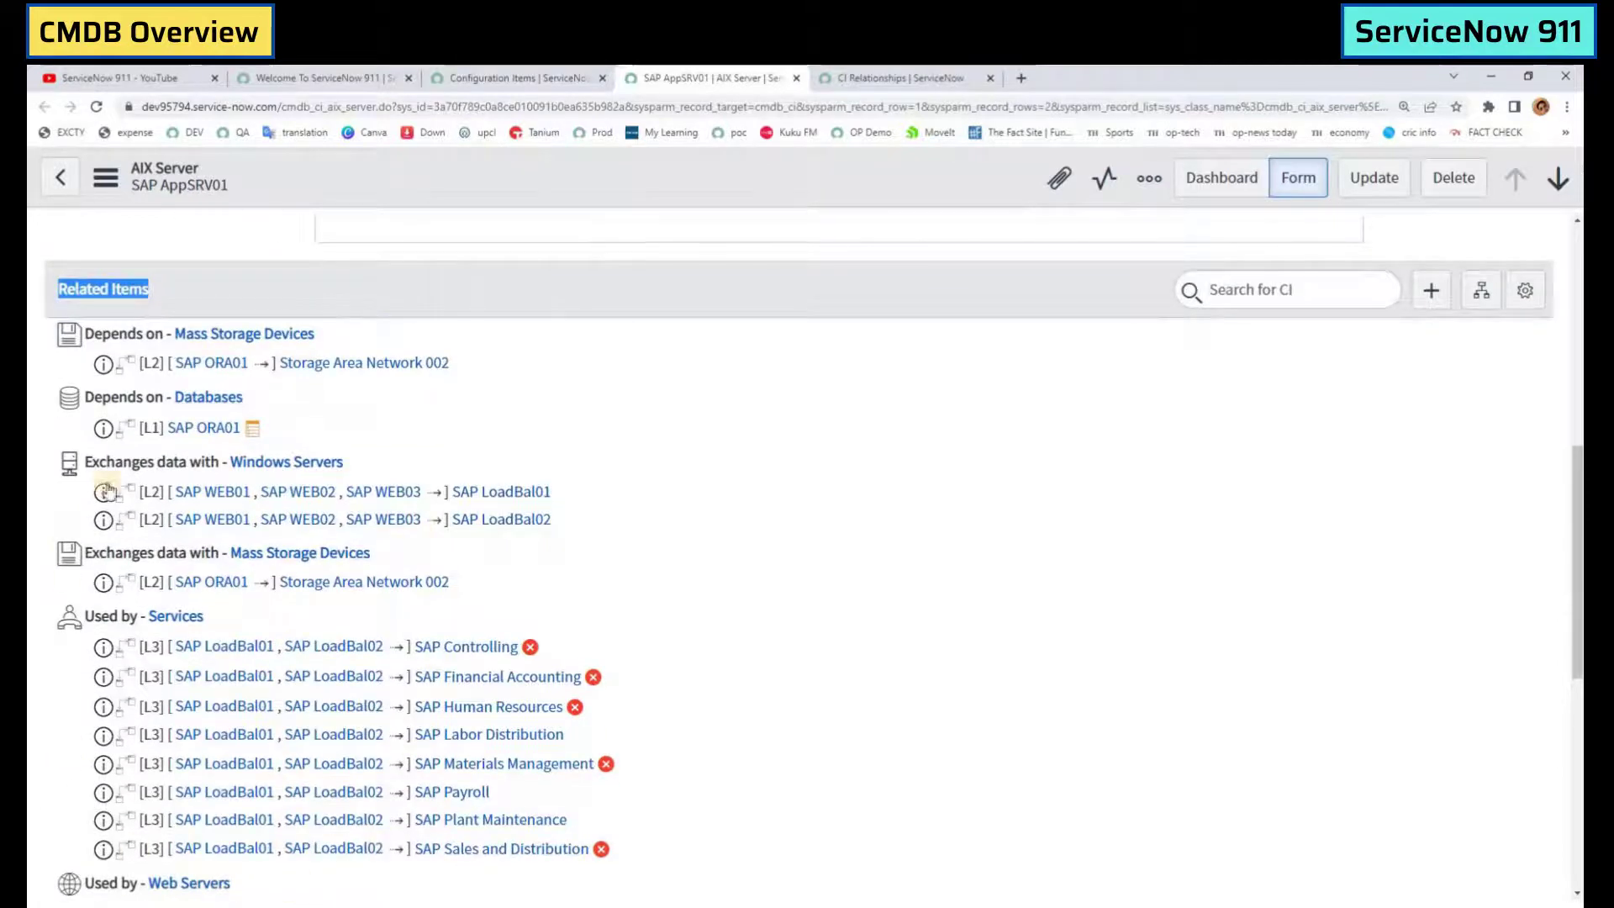
pyautogui.doubleClick(111, 337)
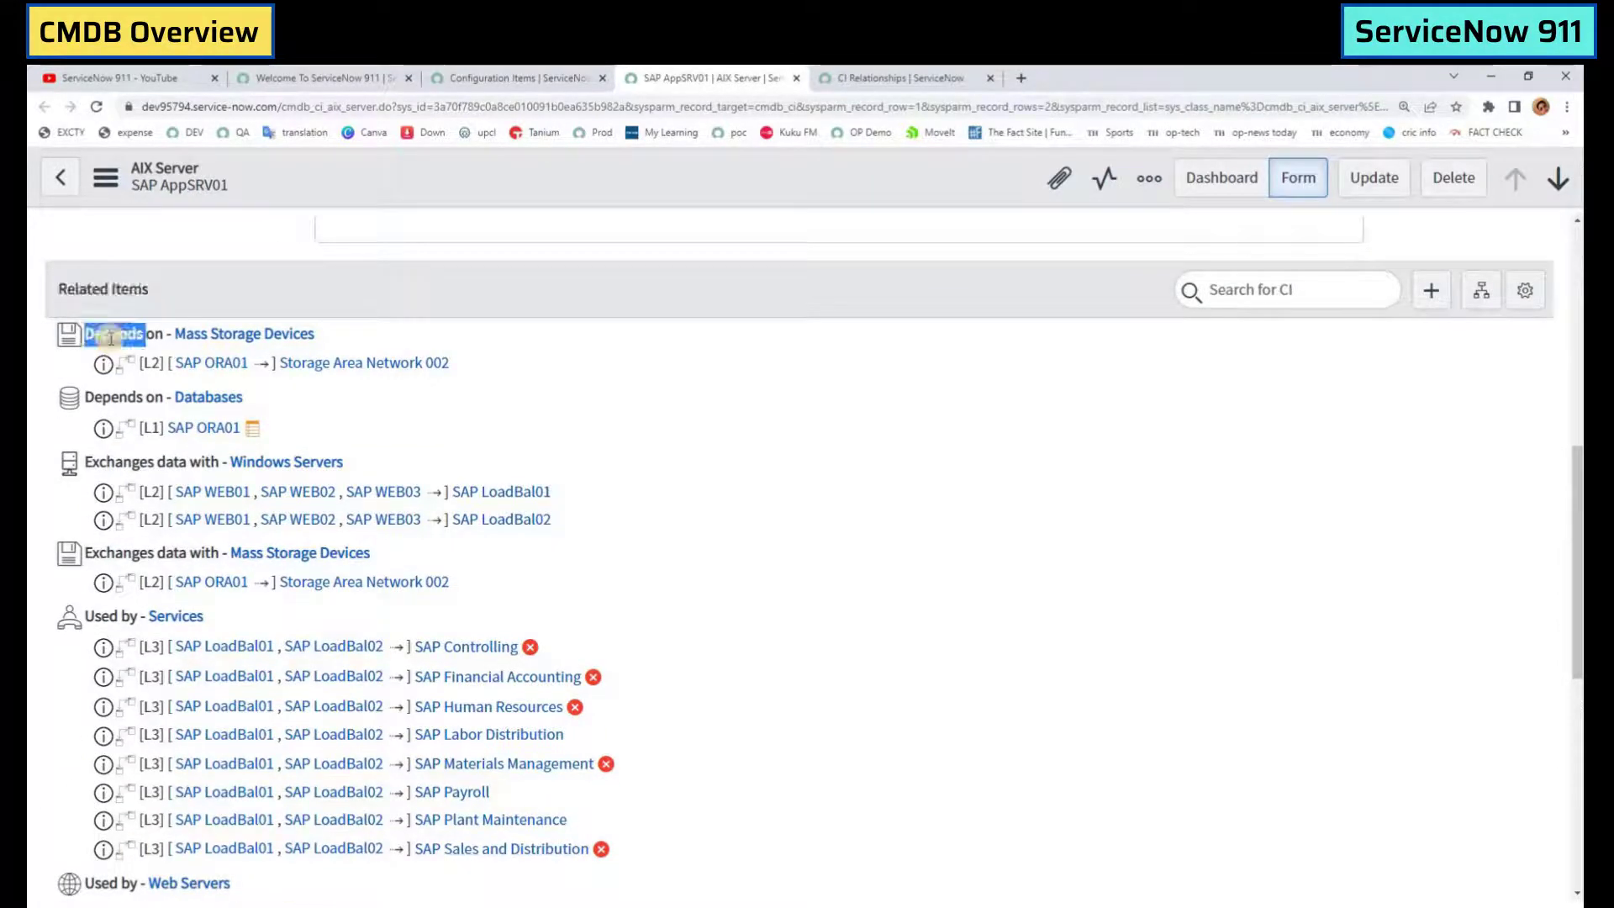
pyautogui.moveTo(110, 337); pyautogui.dragTo(147, 335)
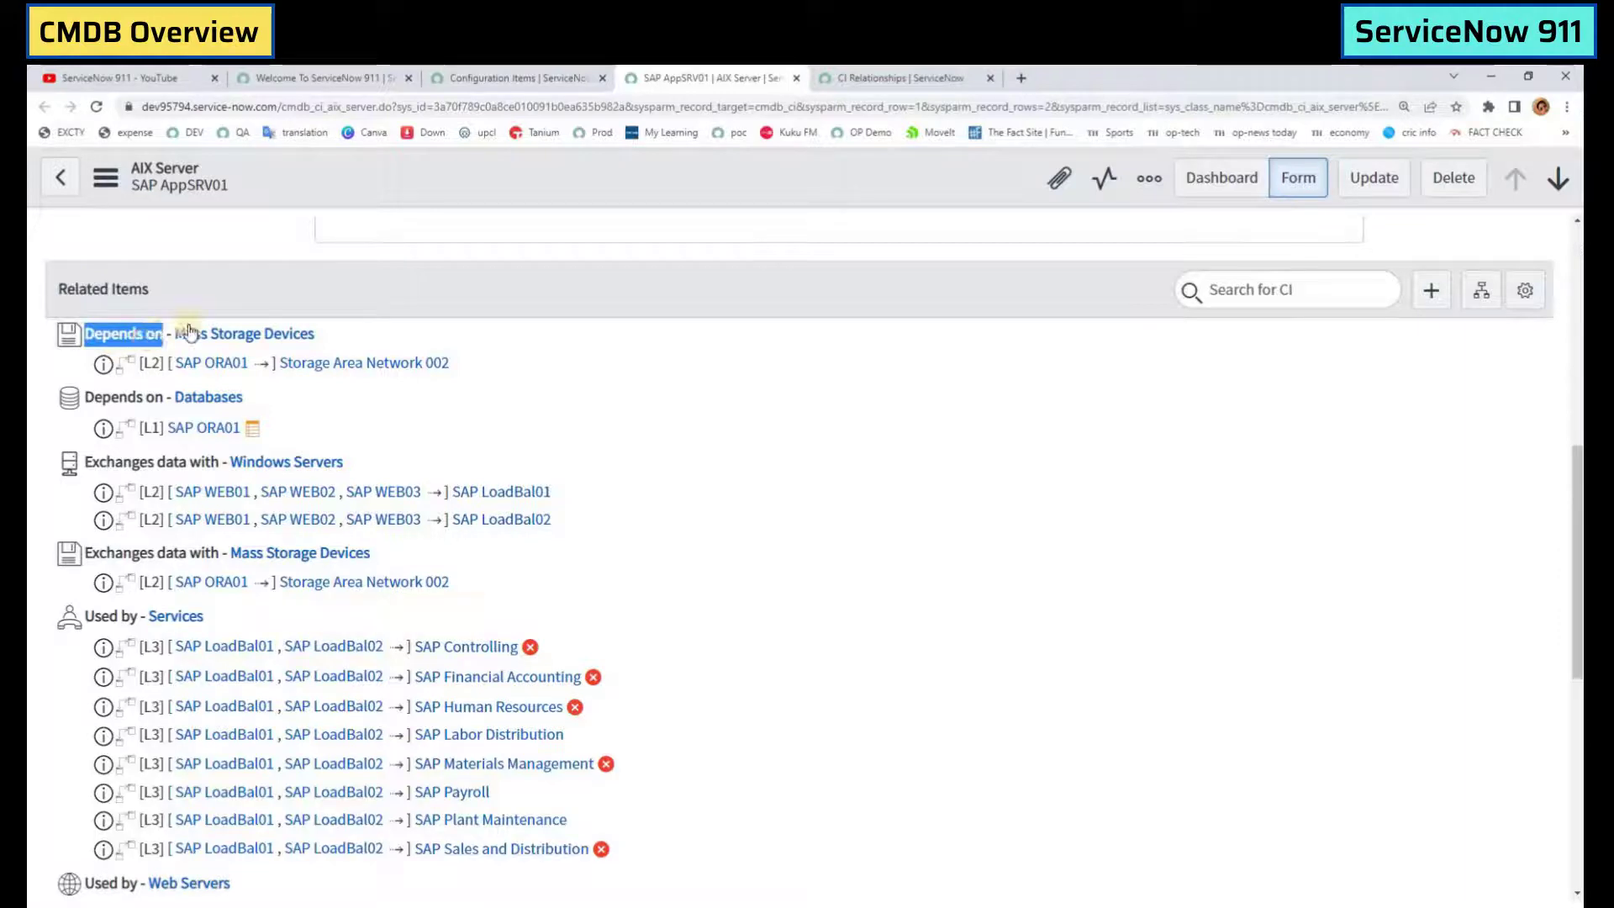
# Step: Emphasise the Databases 'Depends on' and the 'Used by' services and web server headings
pyautogui.doubleClick(110, 397)
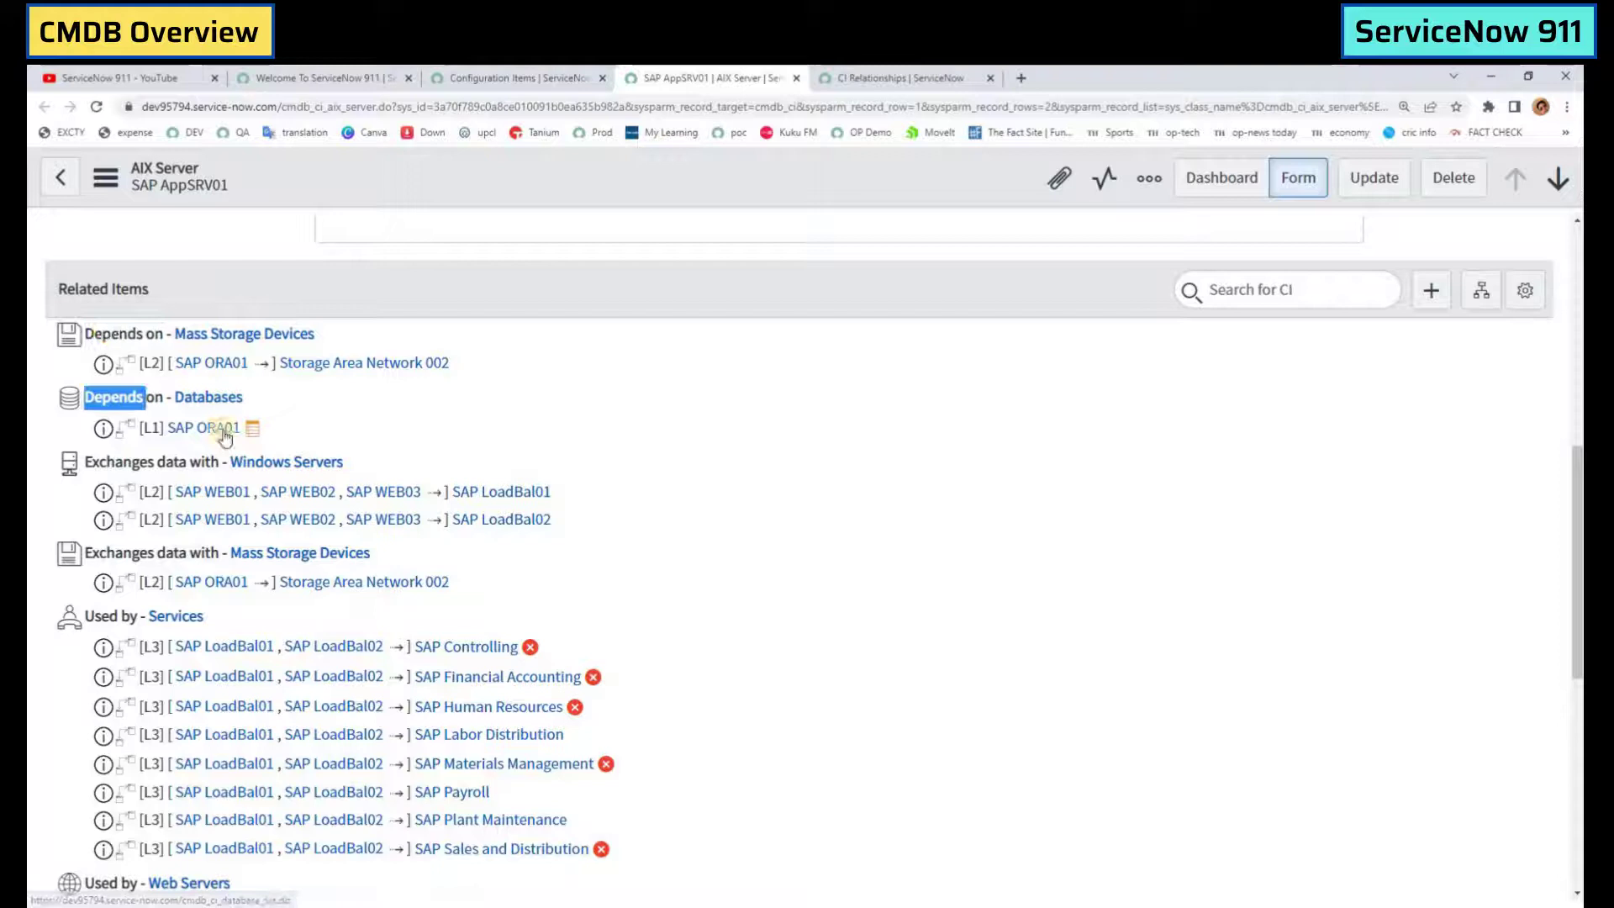
pyautogui.doubleClick(117, 615)
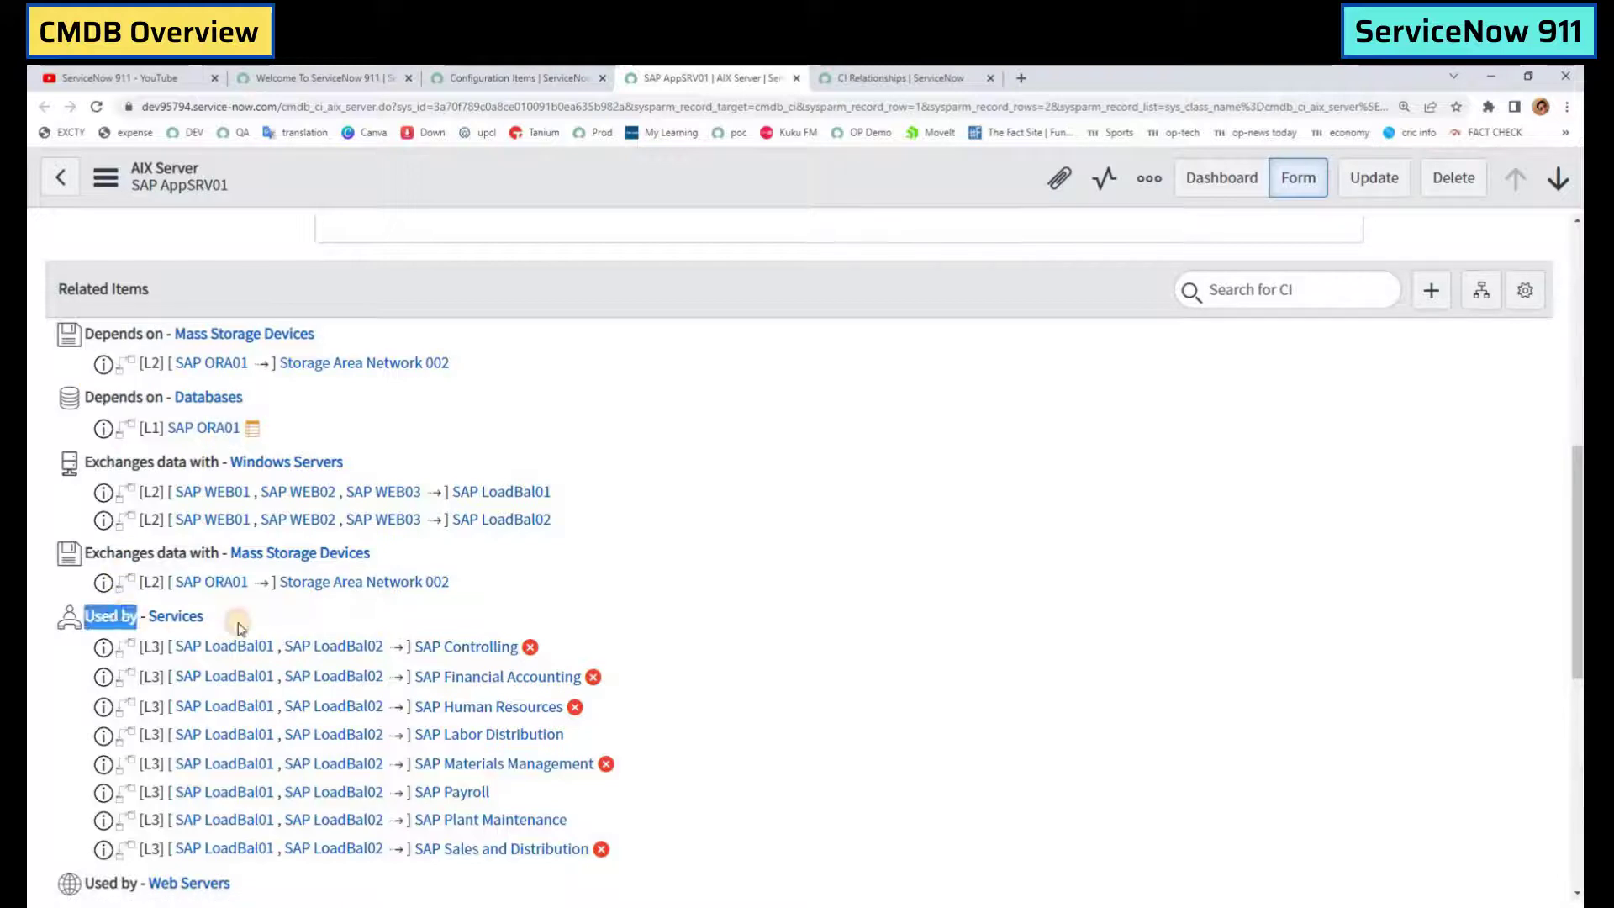
pyautogui.scroll(-2, 288, 547)
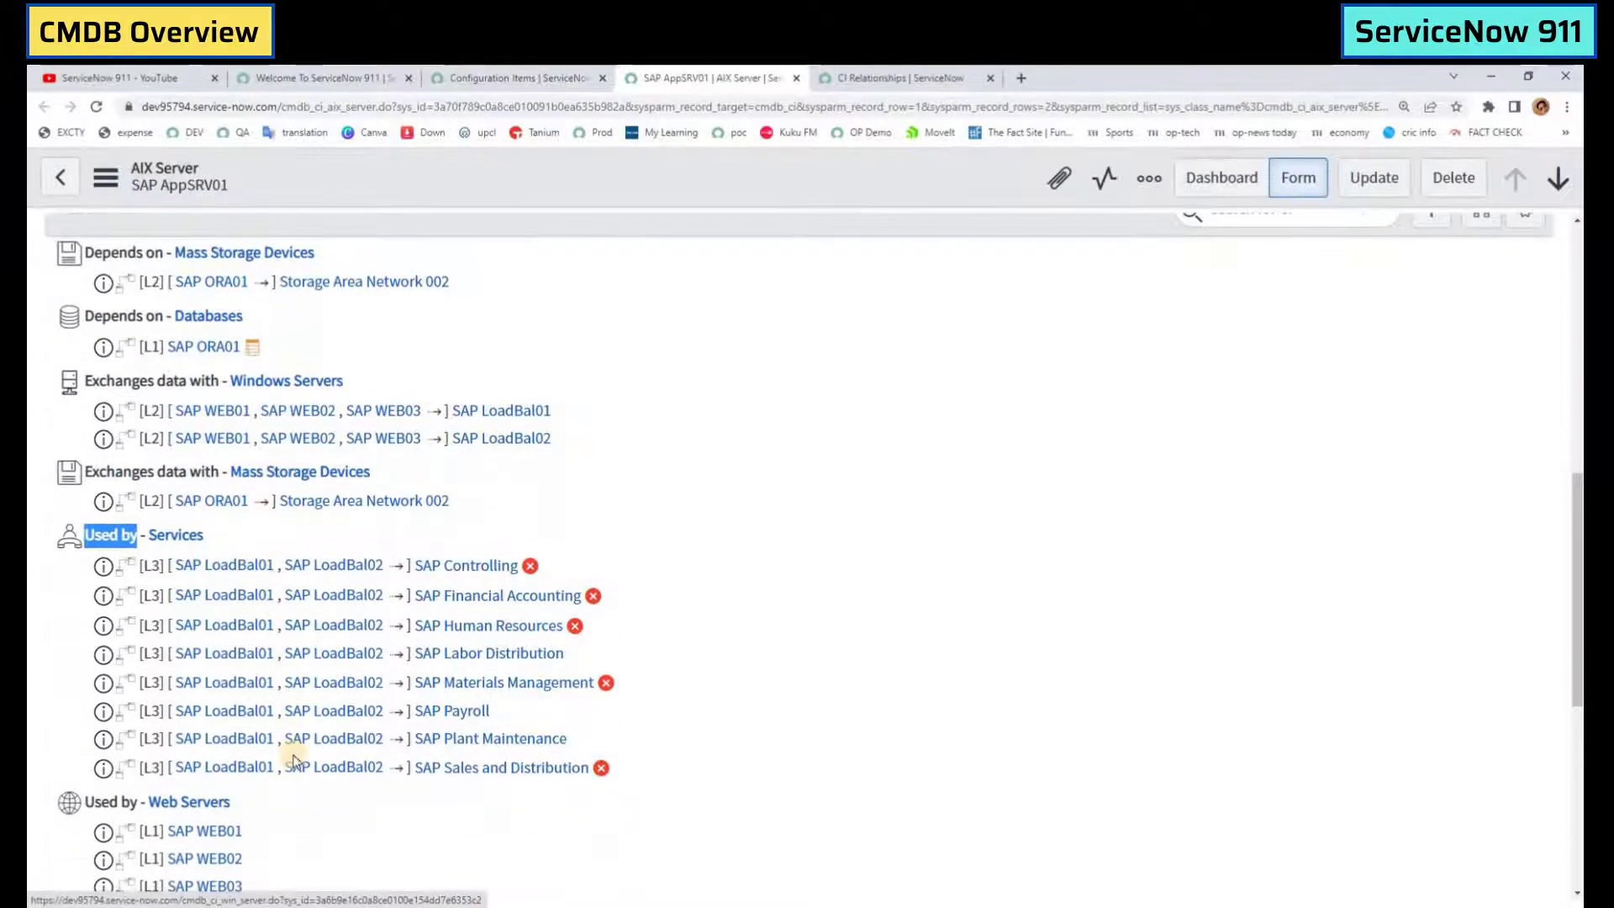
pyautogui.scroll(-3, 189, 639)
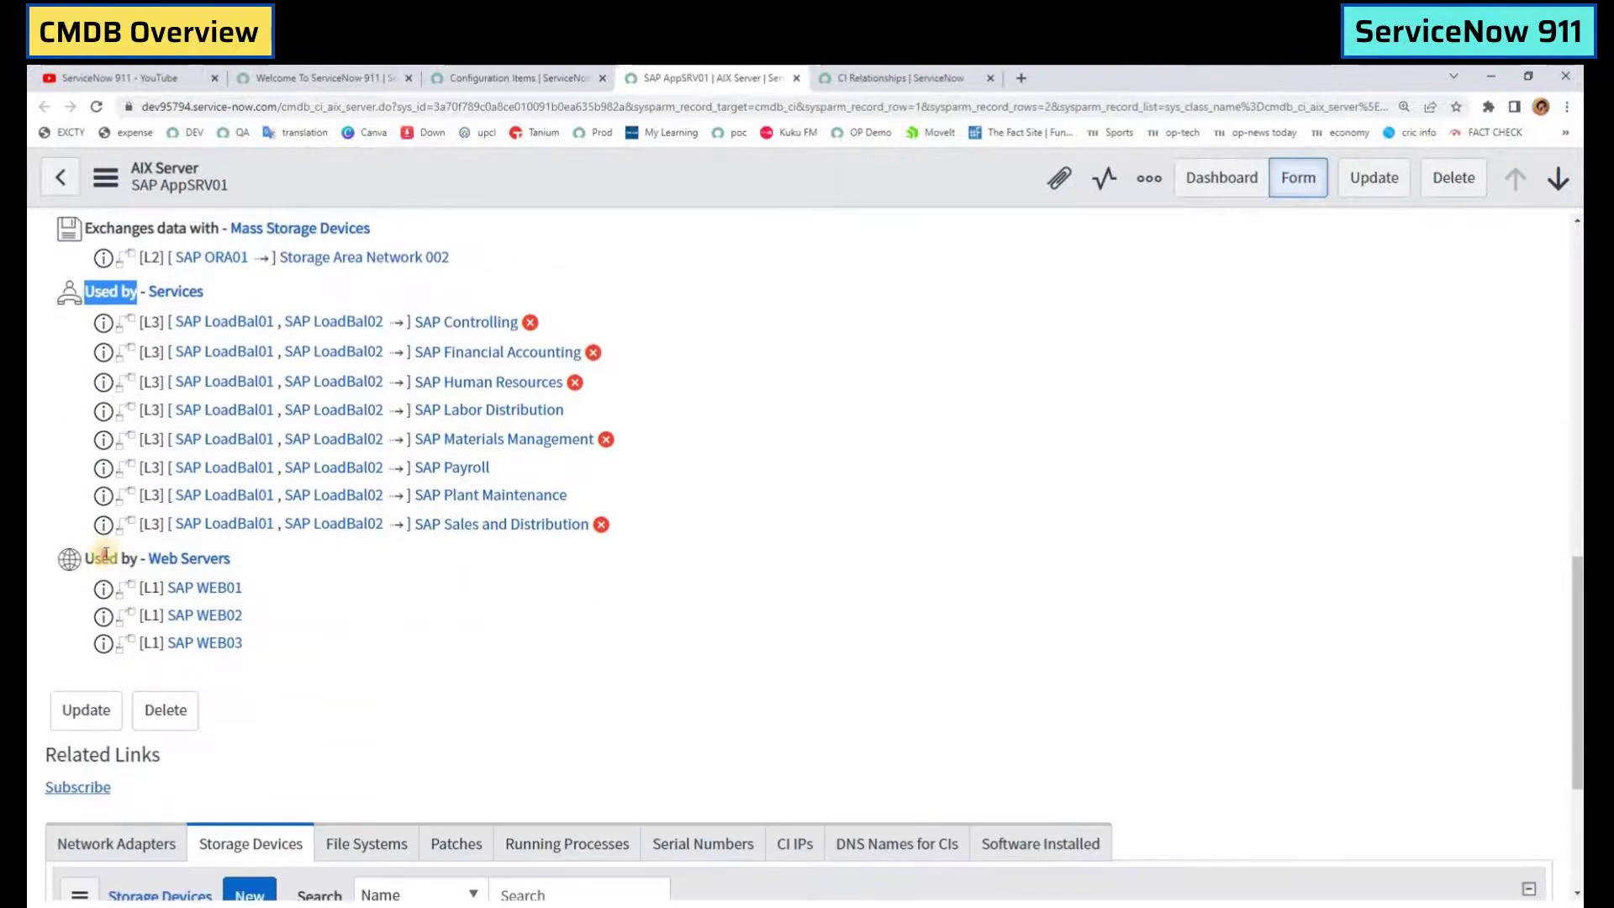
pyautogui.doubleClick(106, 556)
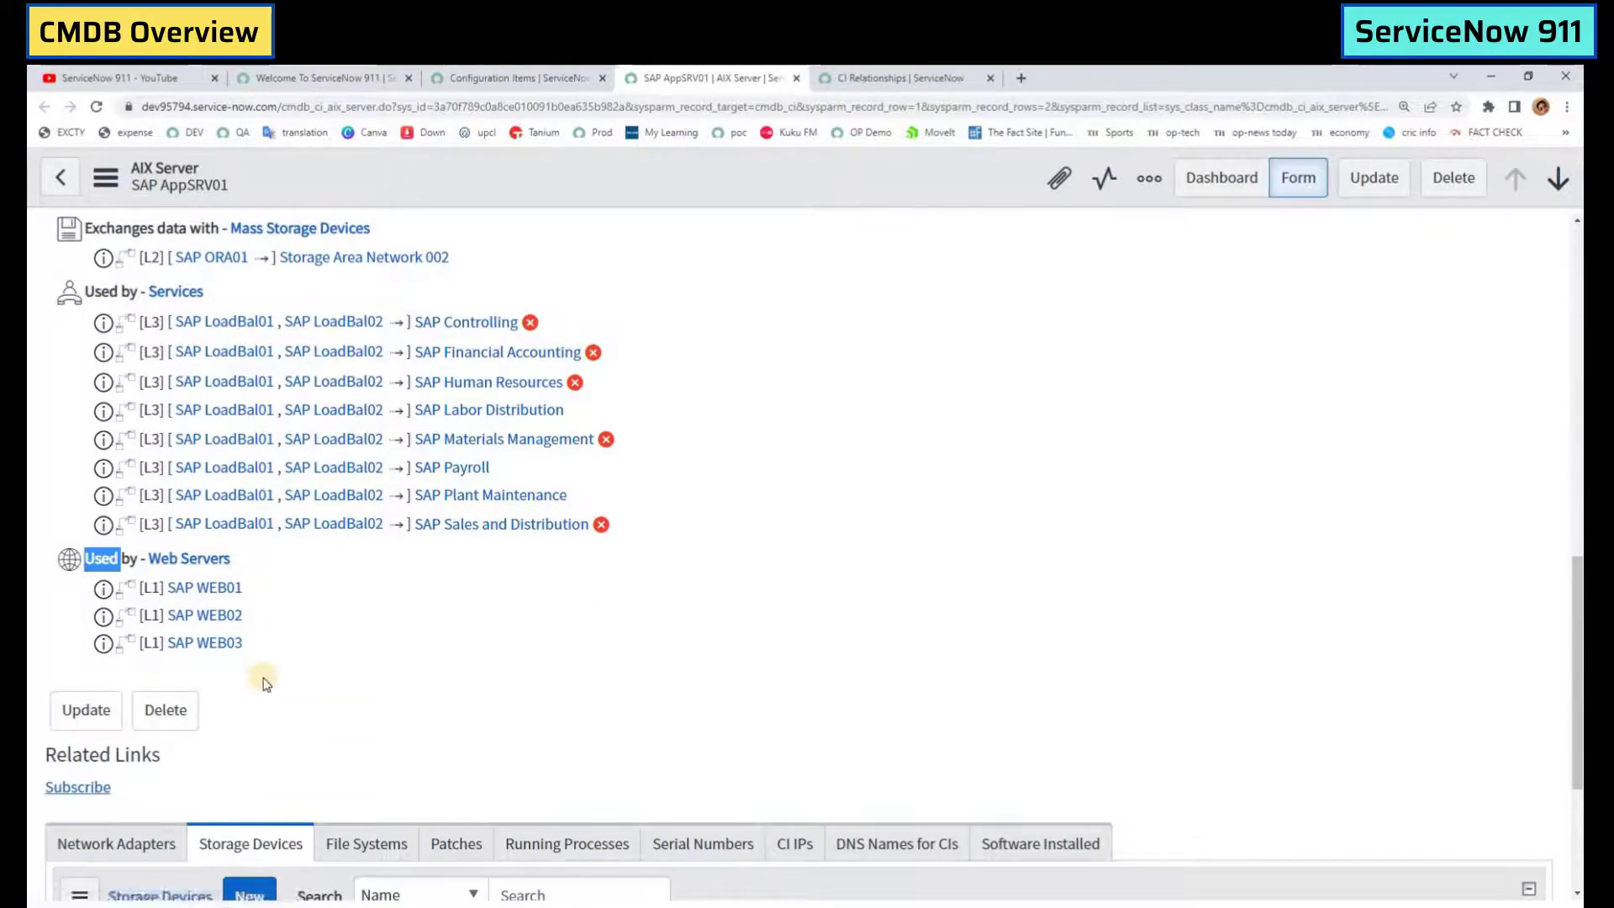
pyautogui.scroll(3, 263, 683)
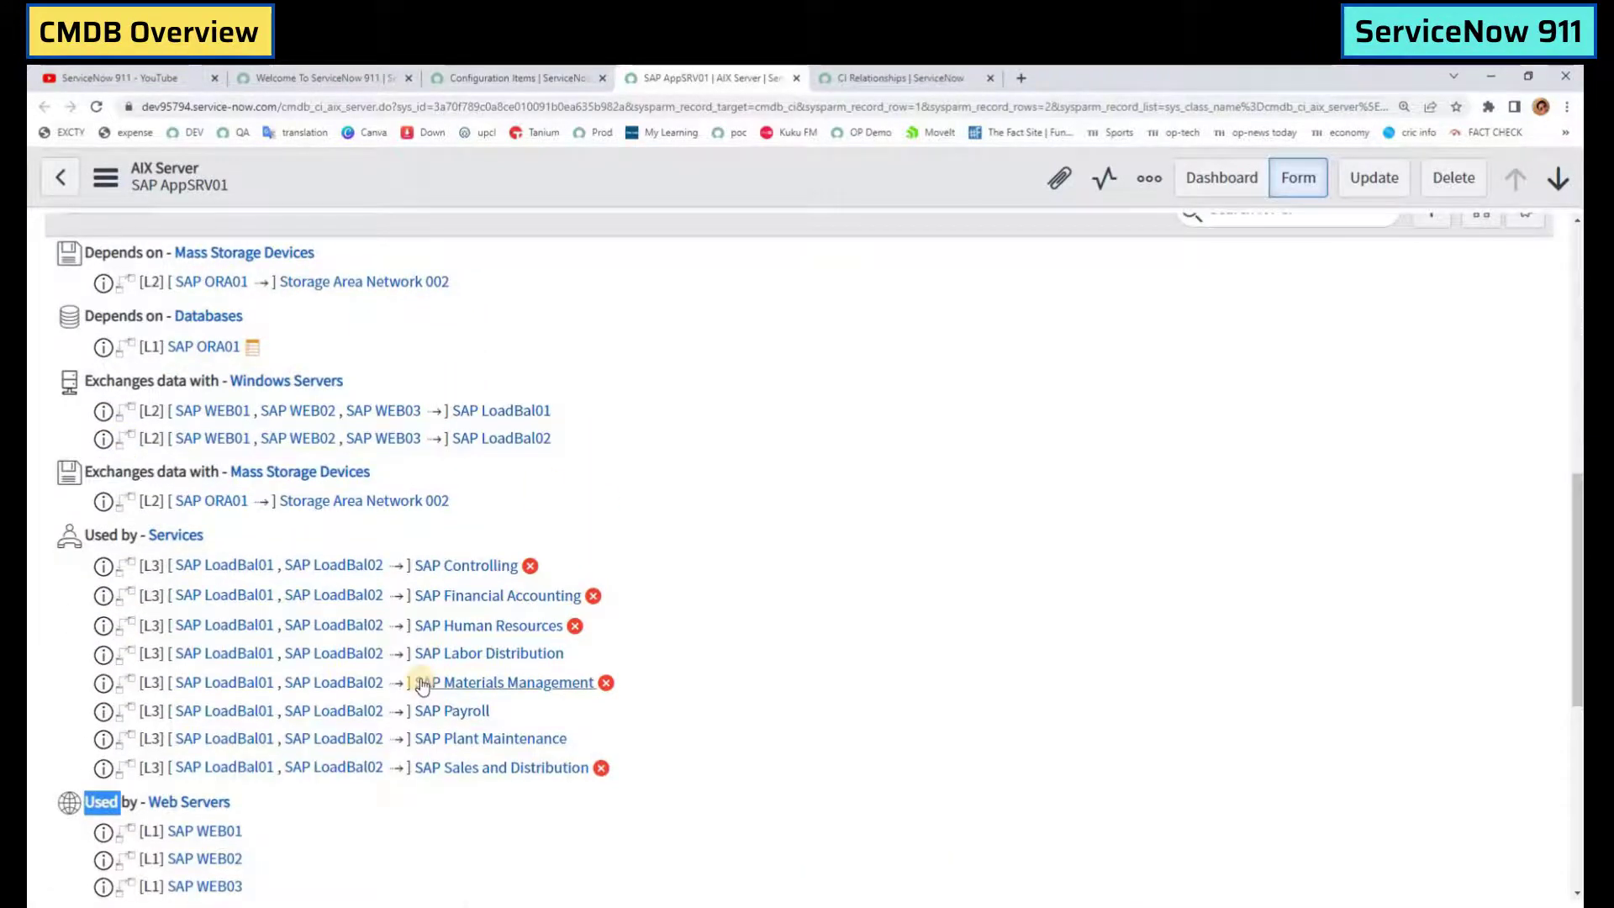
pyautogui.scroll(2, 426, 682)
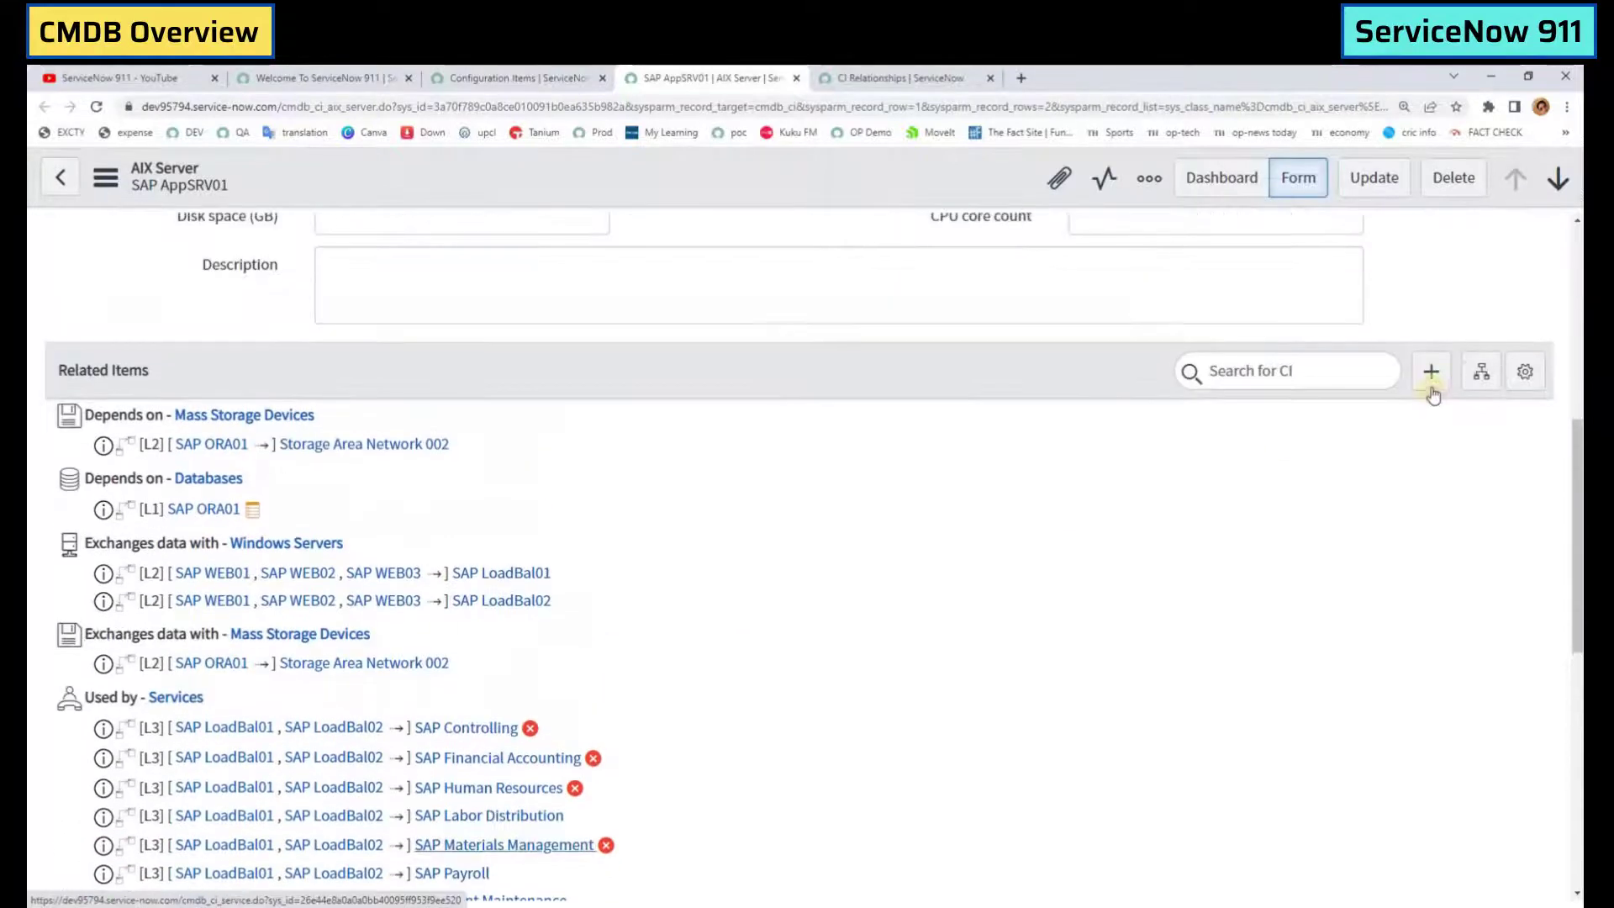
# Step: Open SAP AppSRV01's dependency map and try the Horizontal and Radial layouts
pyautogui.click(1478, 378)
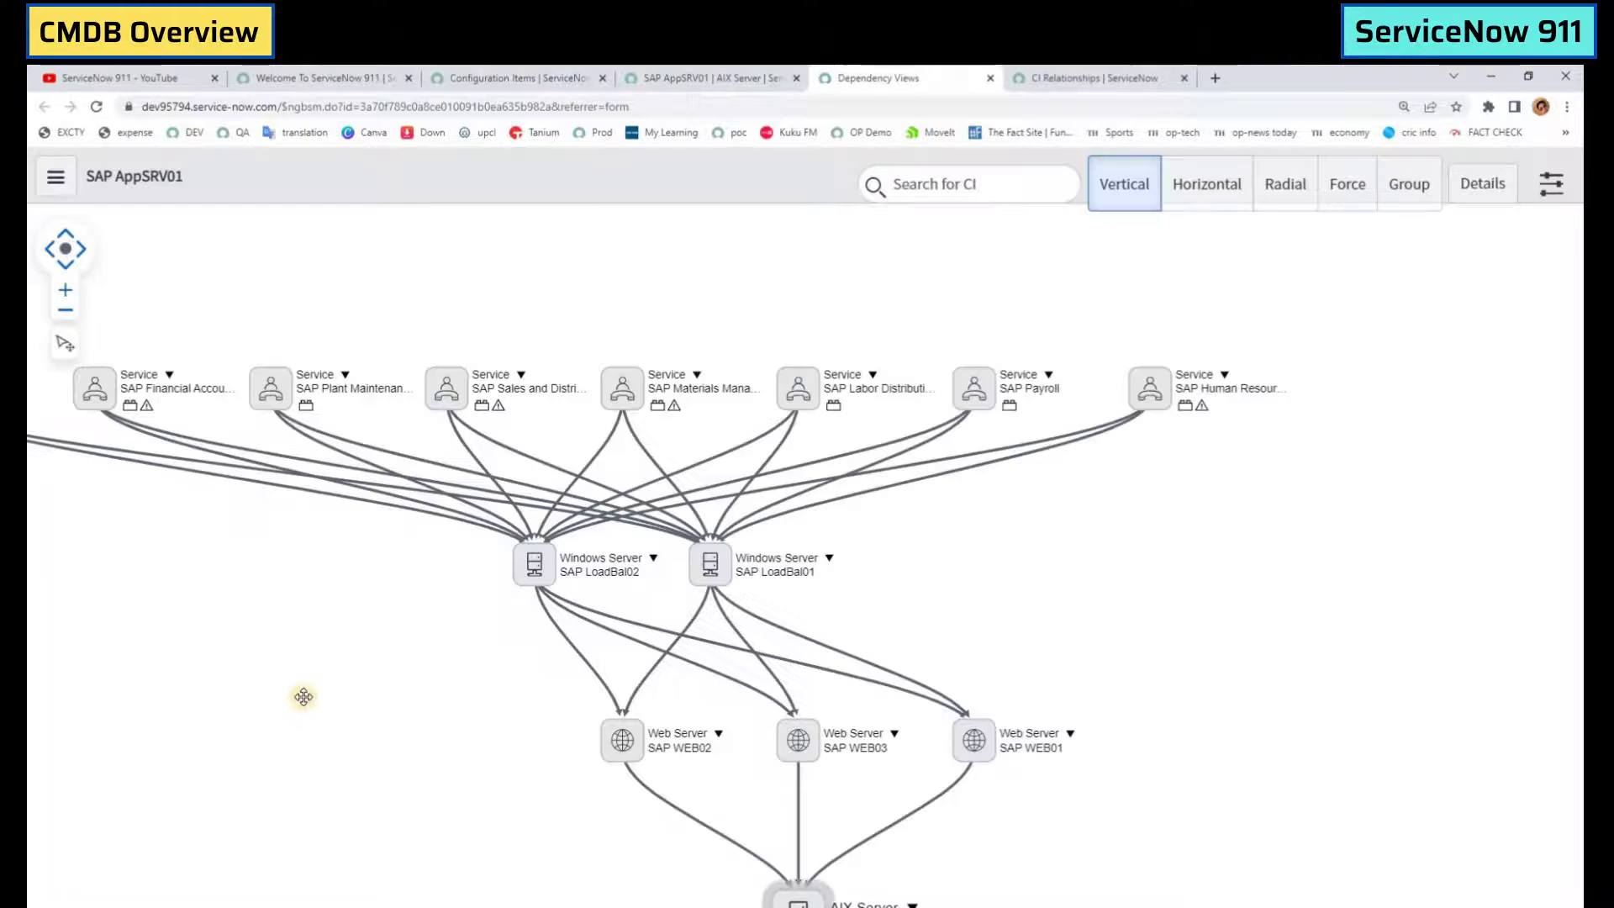
pyautogui.click(1223, 185)
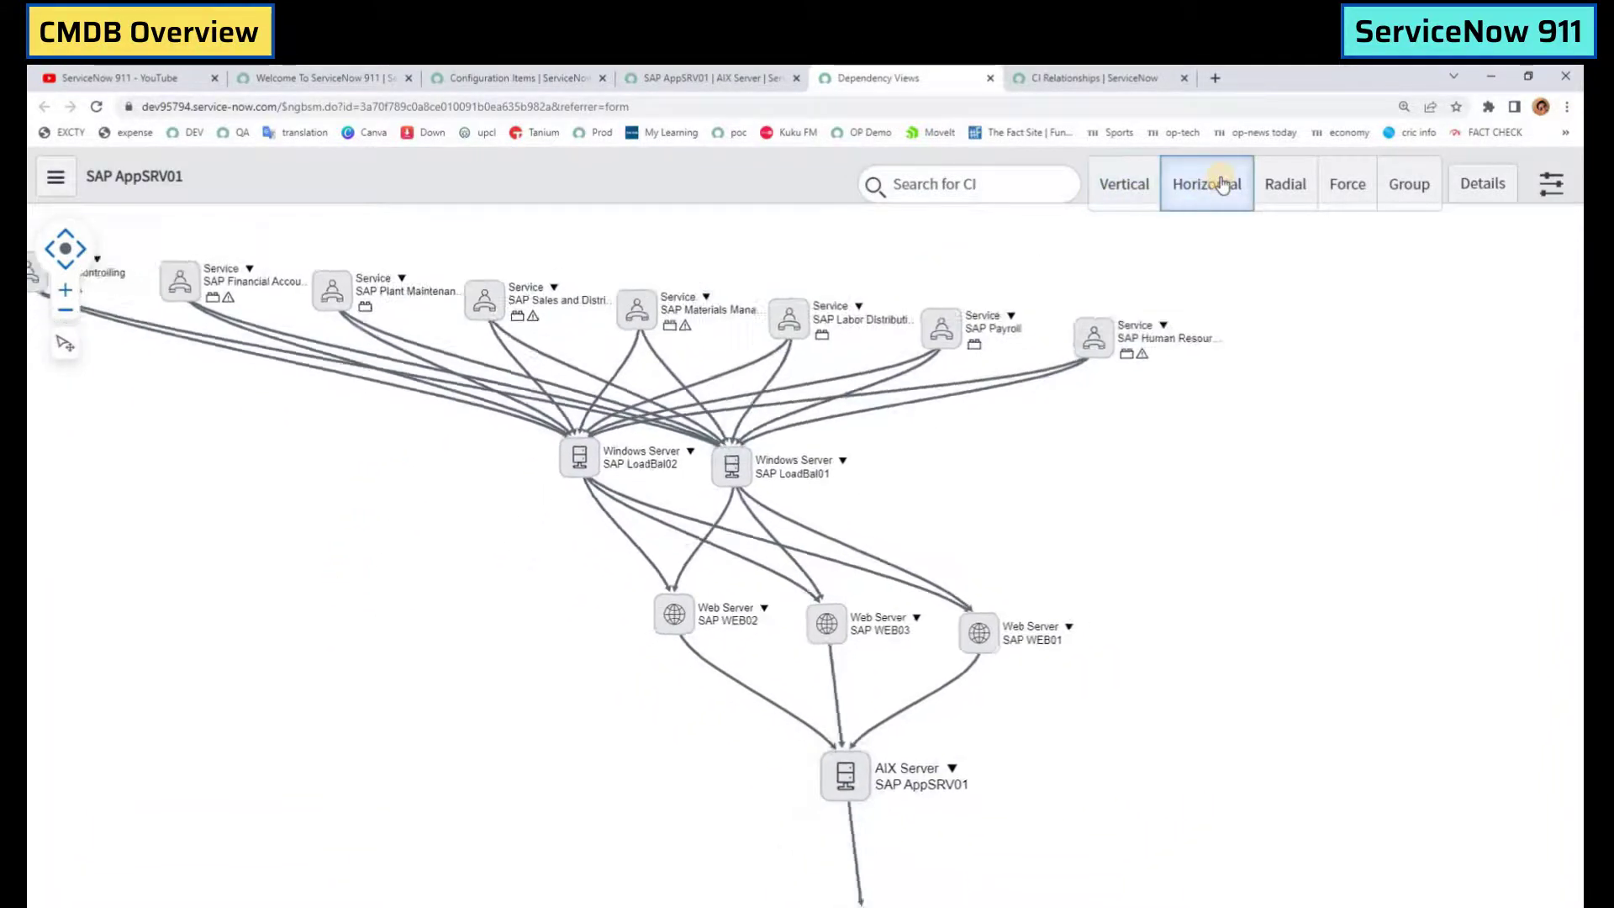
pyautogui.click(1288, 189)
# Step: Return the map to the Vertical layout and reload it around SAP Controlling
pyautogui.click(1127, 188)
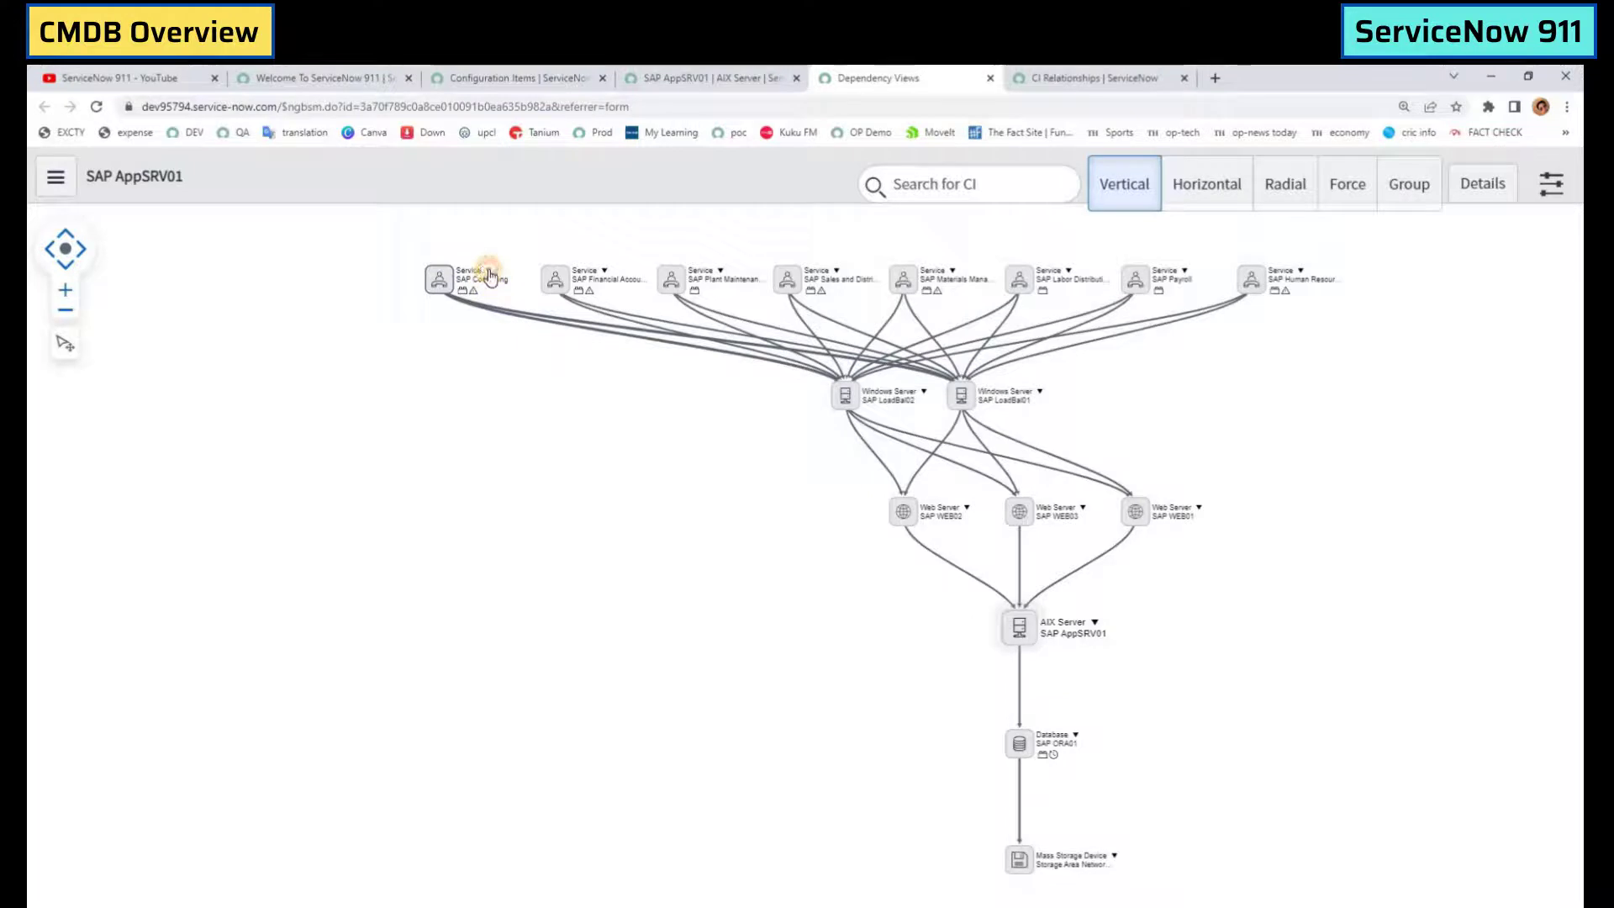
pyautogui.click(489, 272)
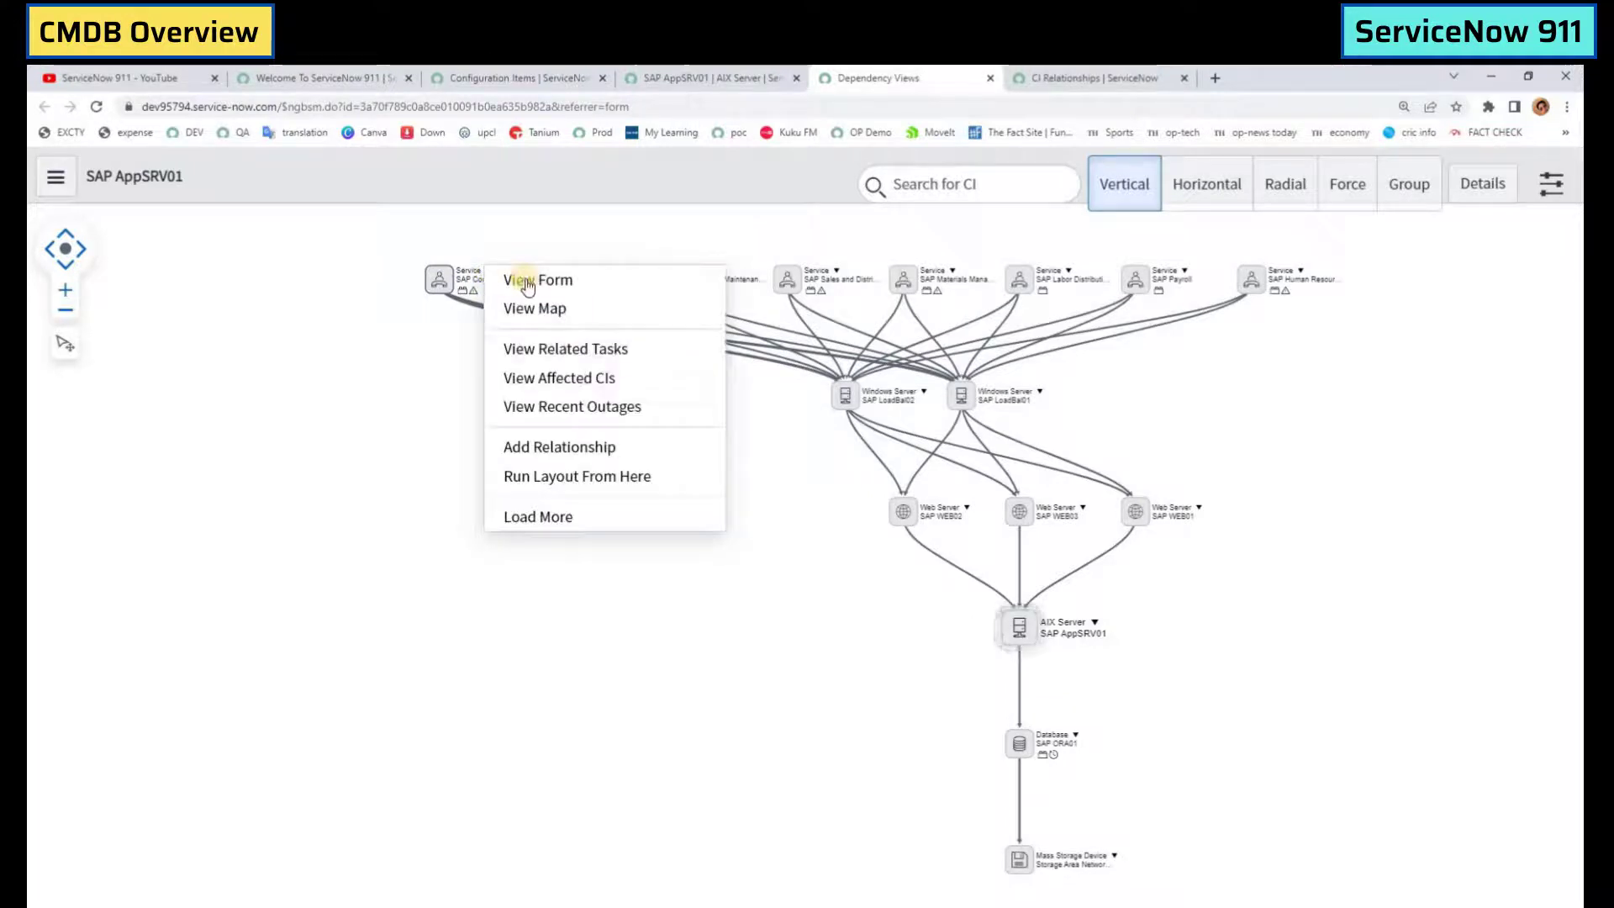
pyautogui.click(531, 311)
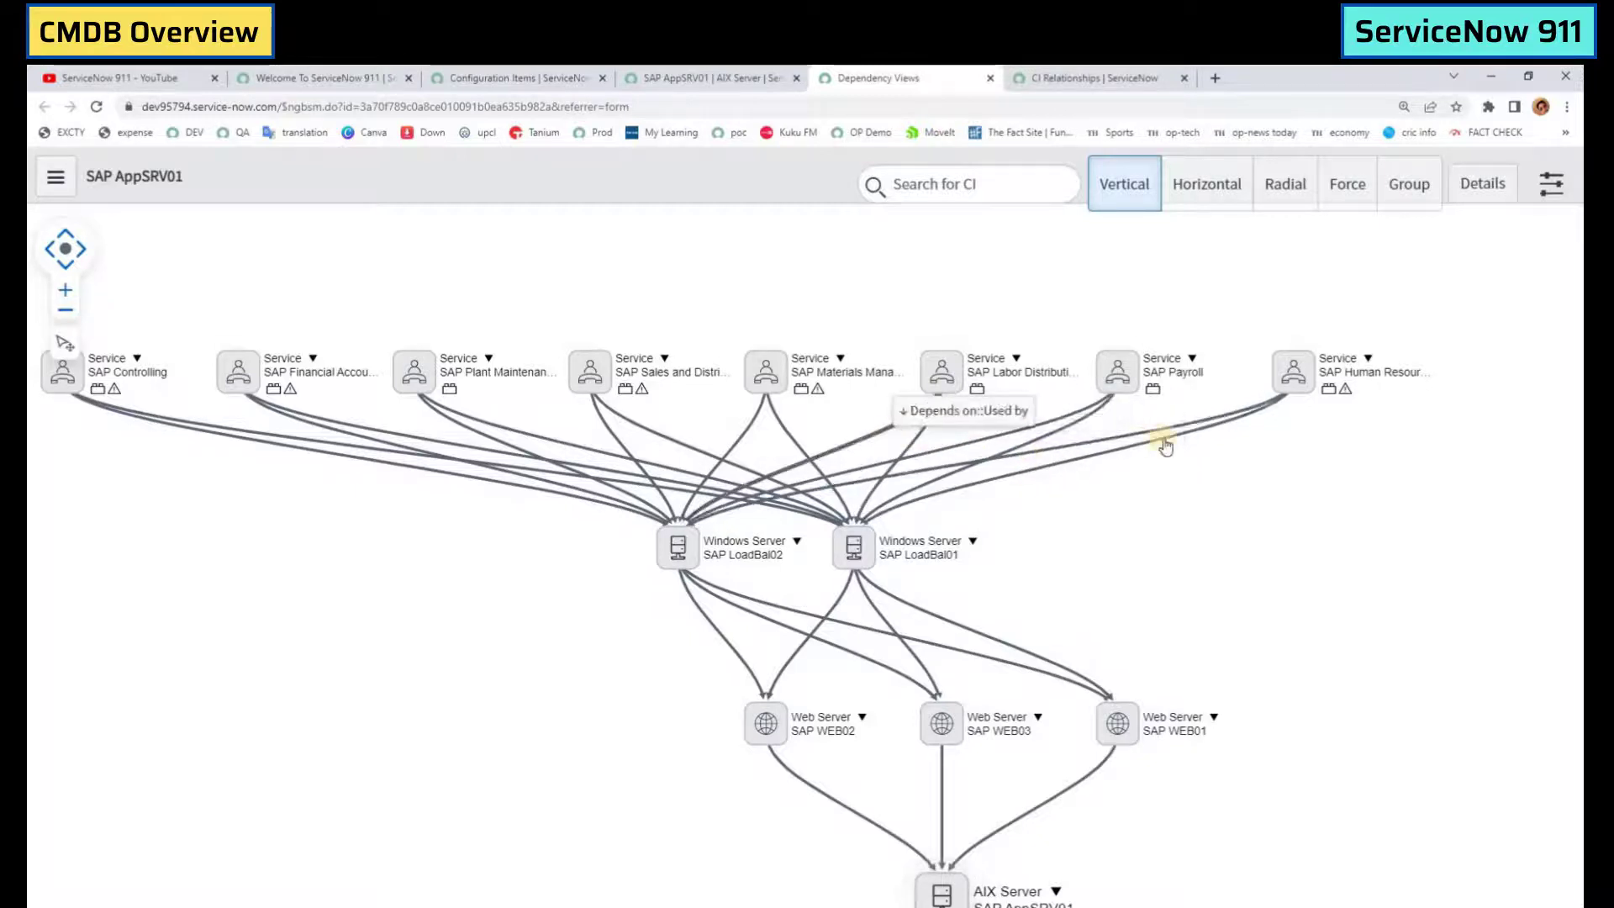
# Step: Lower the dependency map's Max Levels from 3 to 2 in Map Settings and apply it
pyautogui.click(1546, 188)
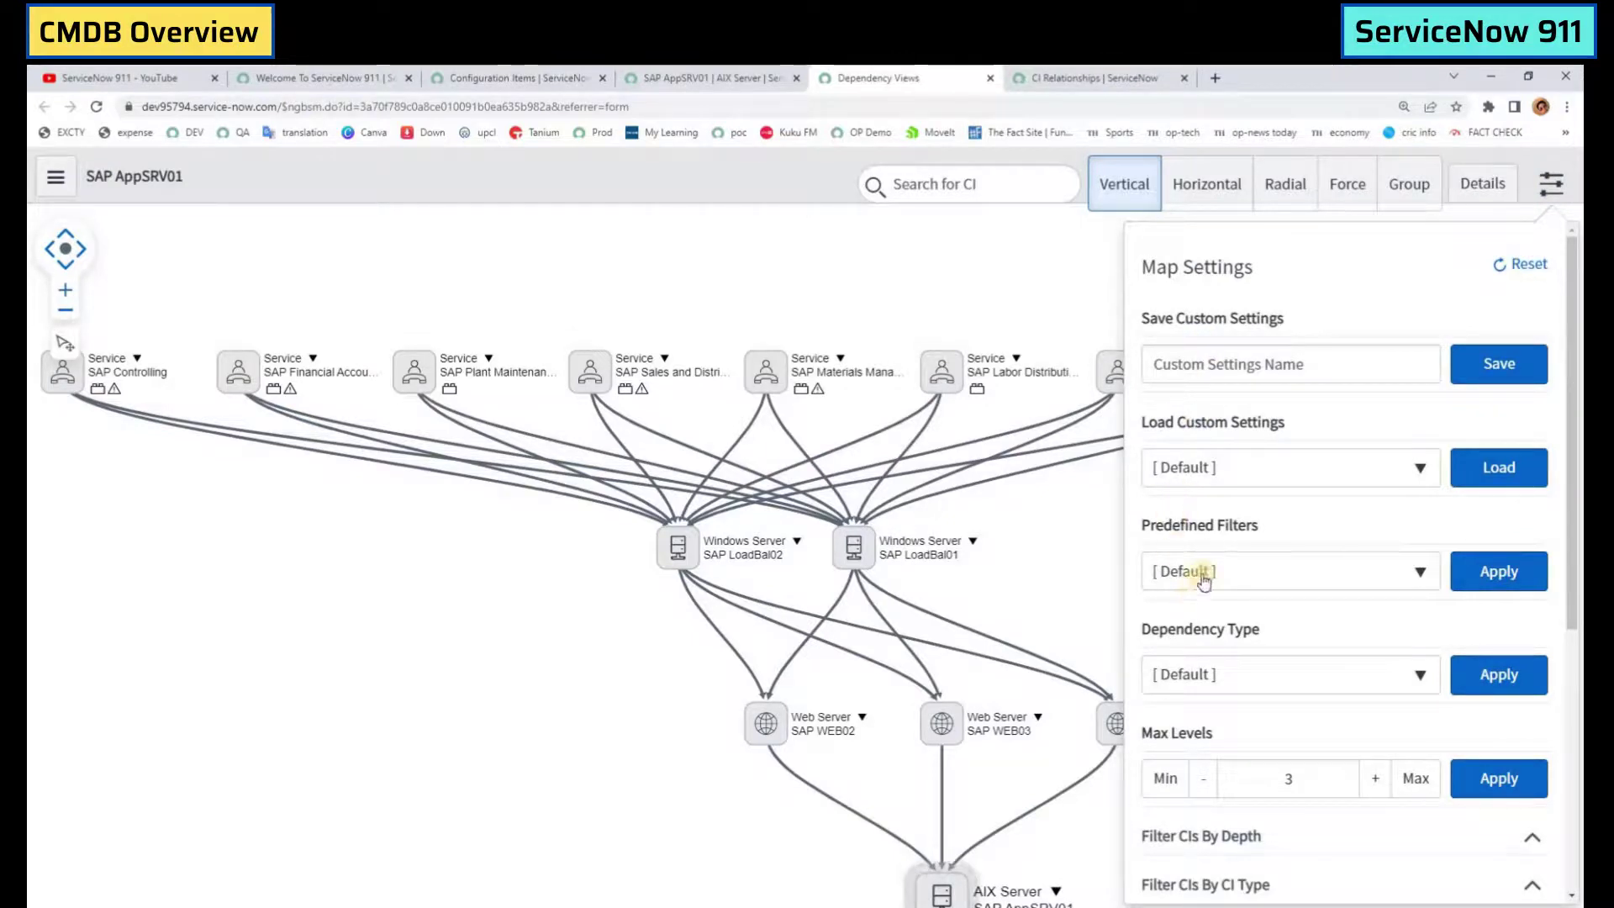
pyautogui.scroll(-4, 1207, 569)
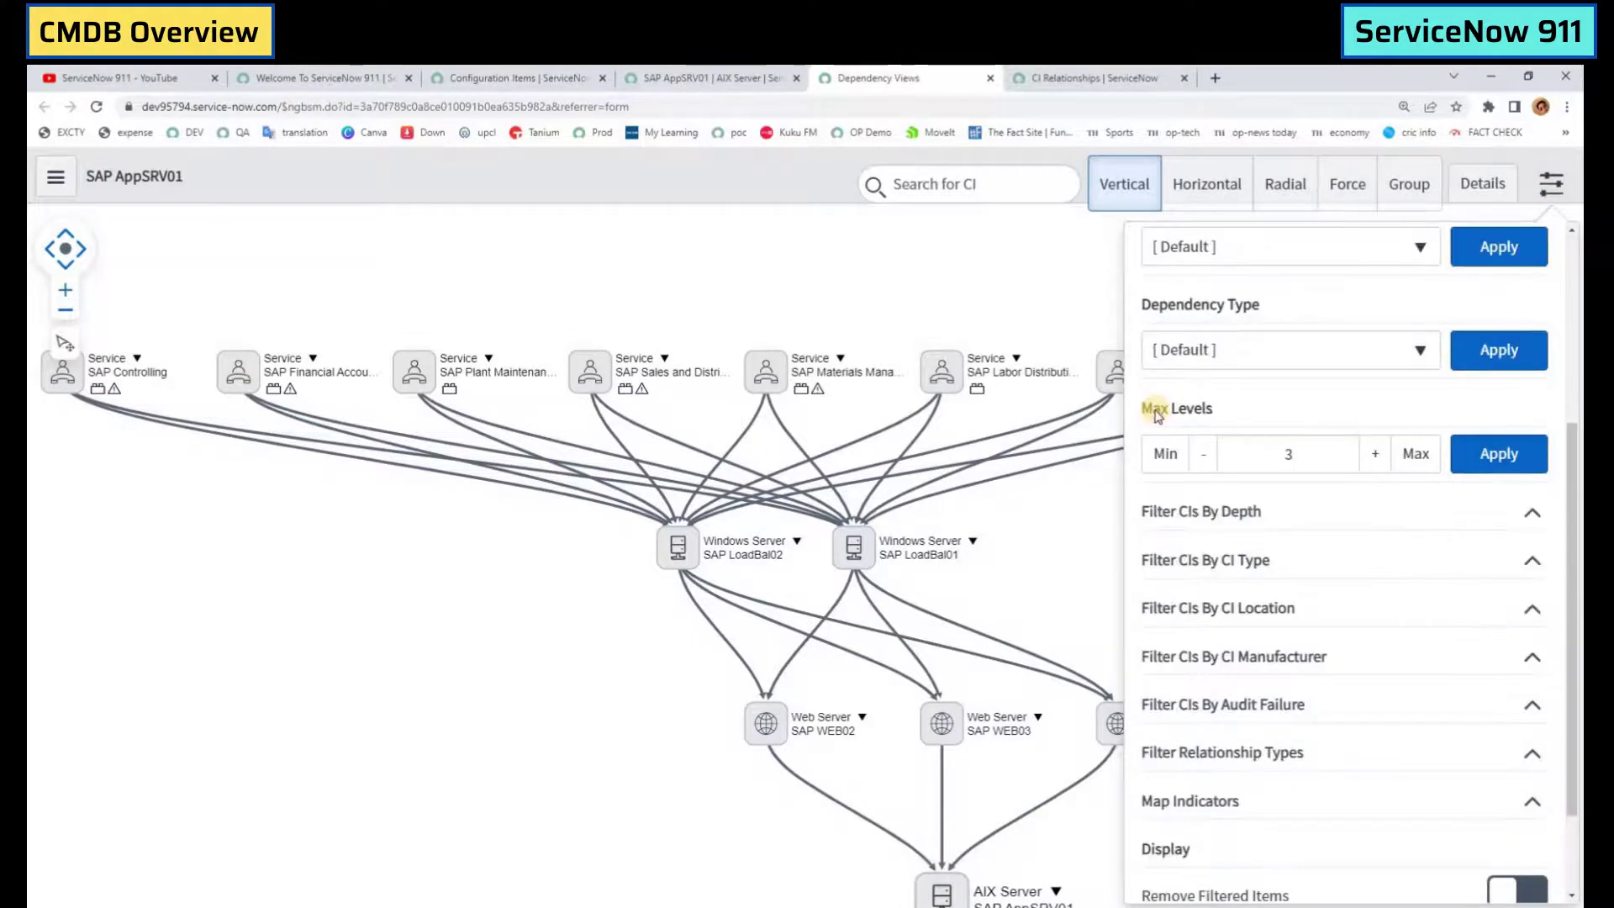
pyautogui.click(1205, 455)
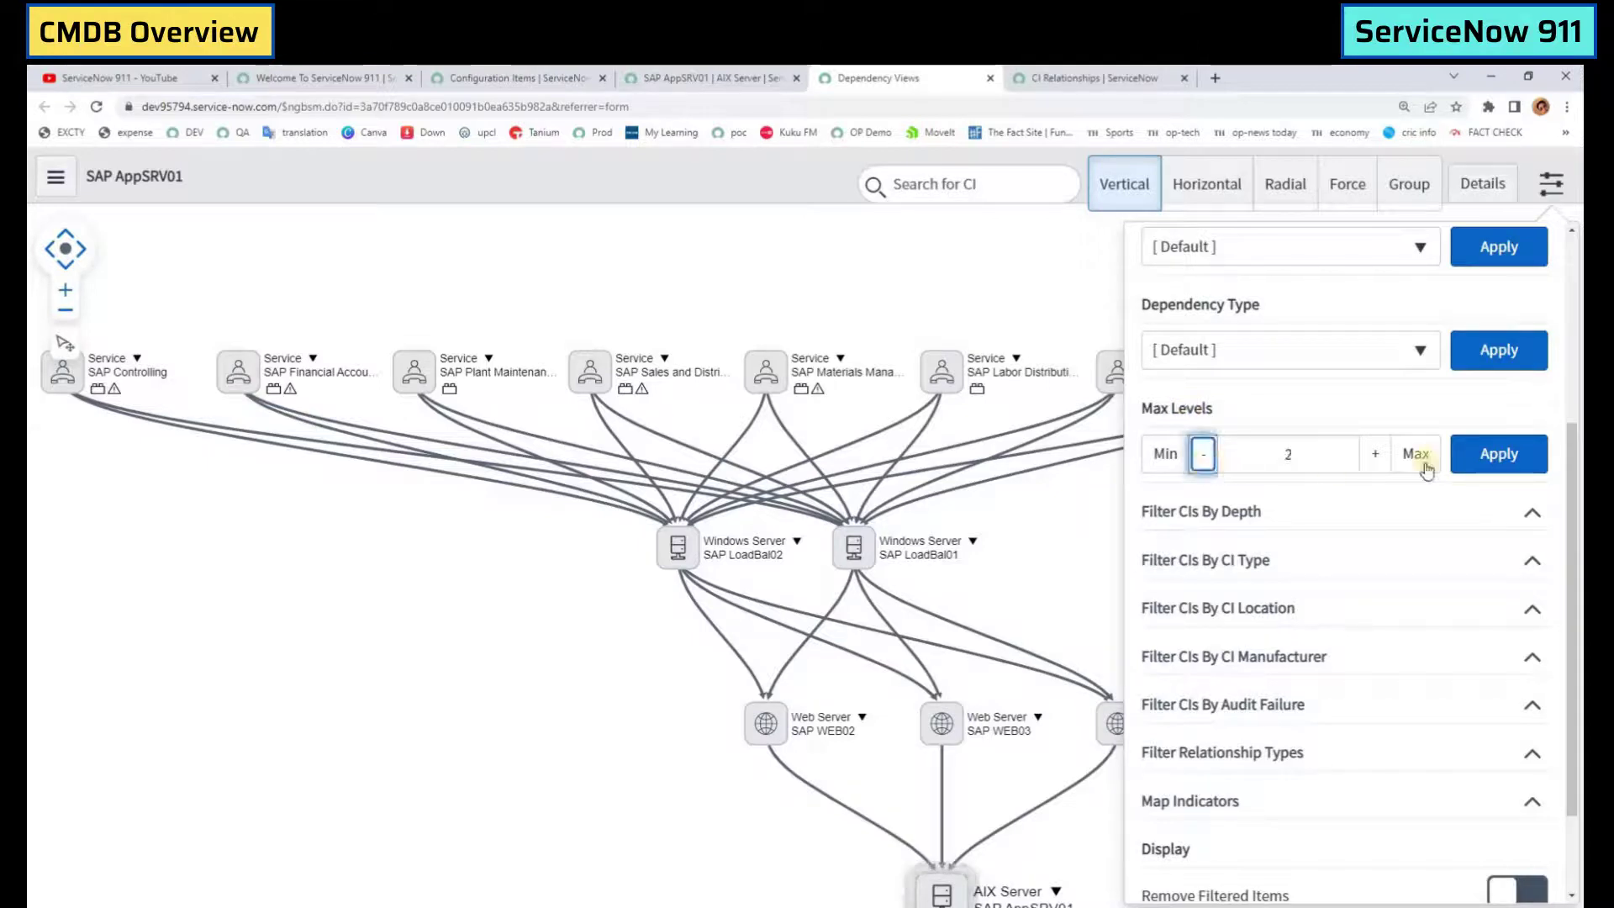
pyautogui.click(1497, 457)
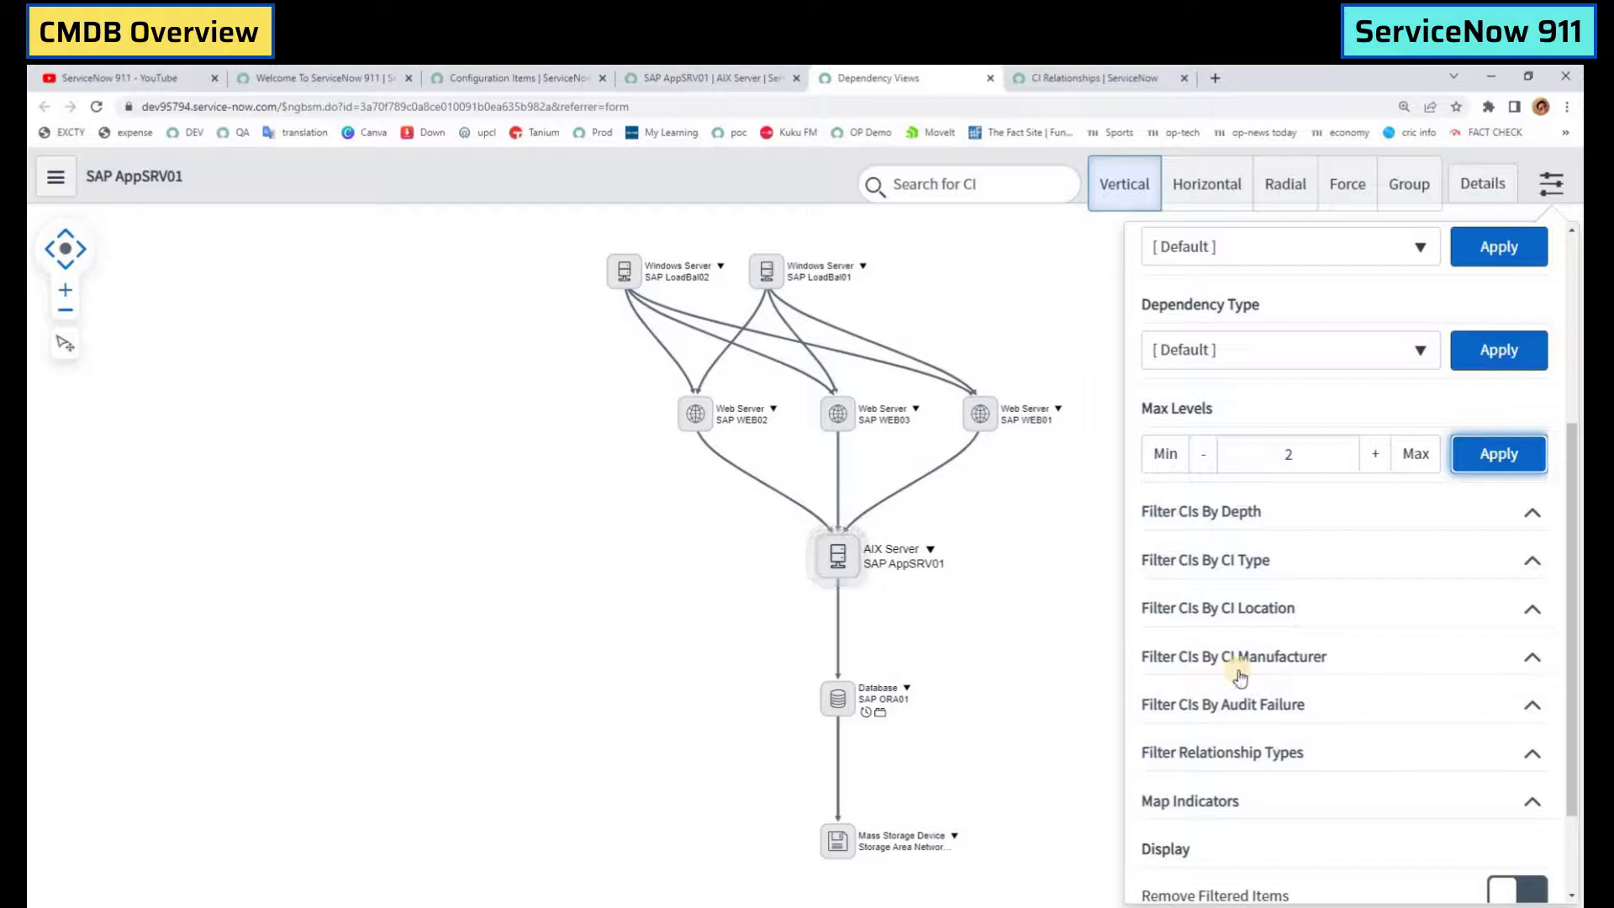
# Step: Expand and collapse the Filter CIs By CI Type section, then return to the SAP AppSRV01 form
pyautogui.click(1246, 458)
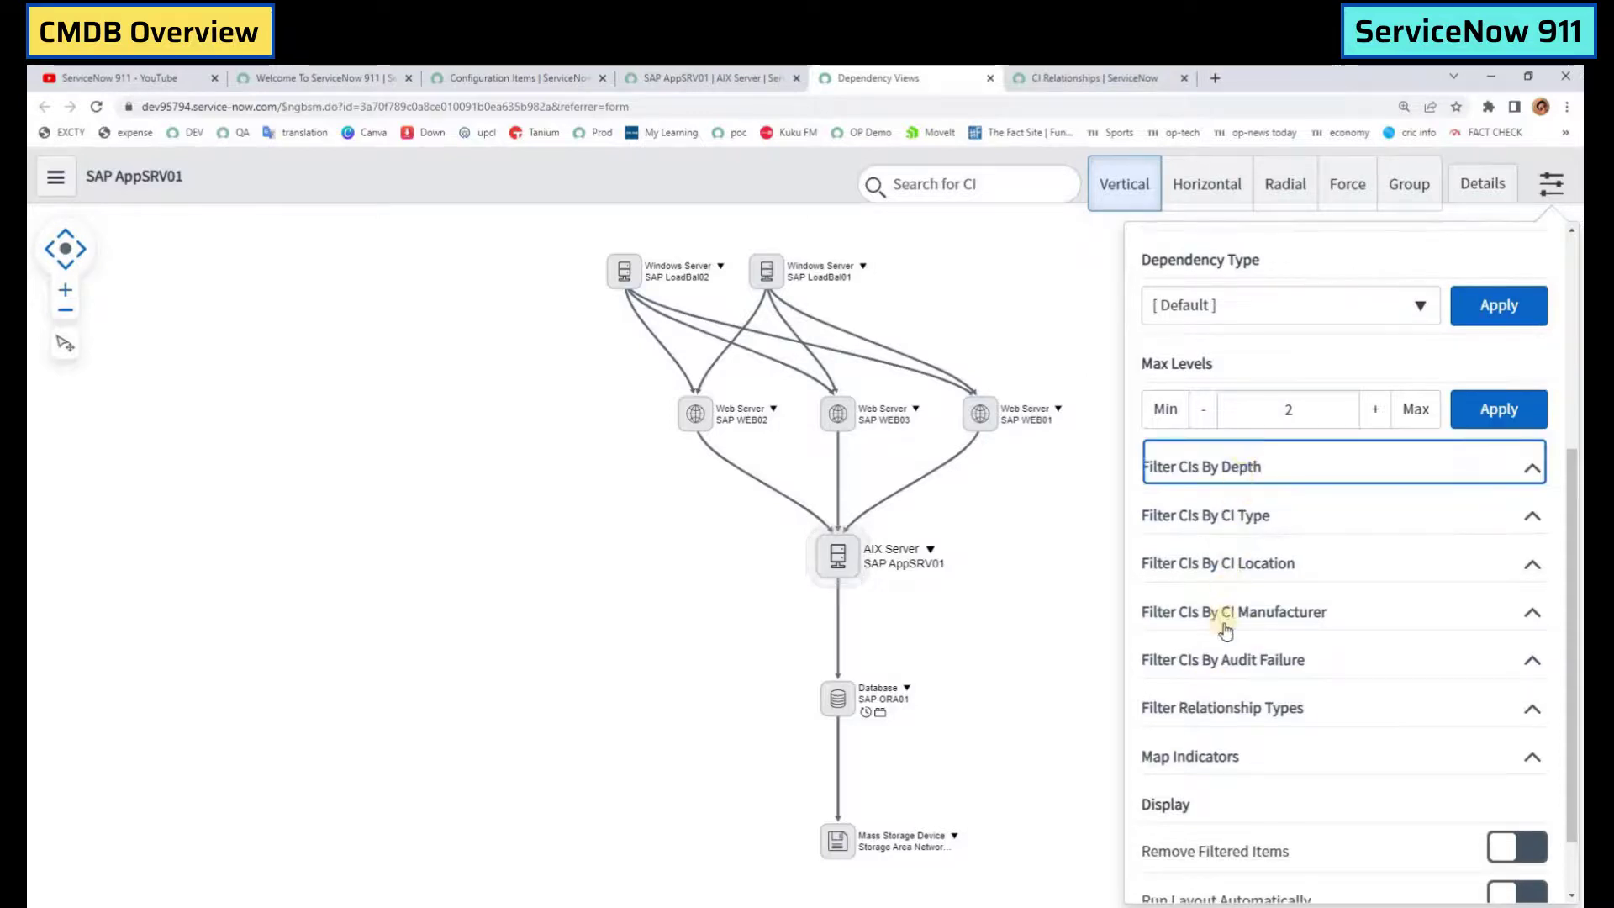
pyautogui.click(1251, 516)
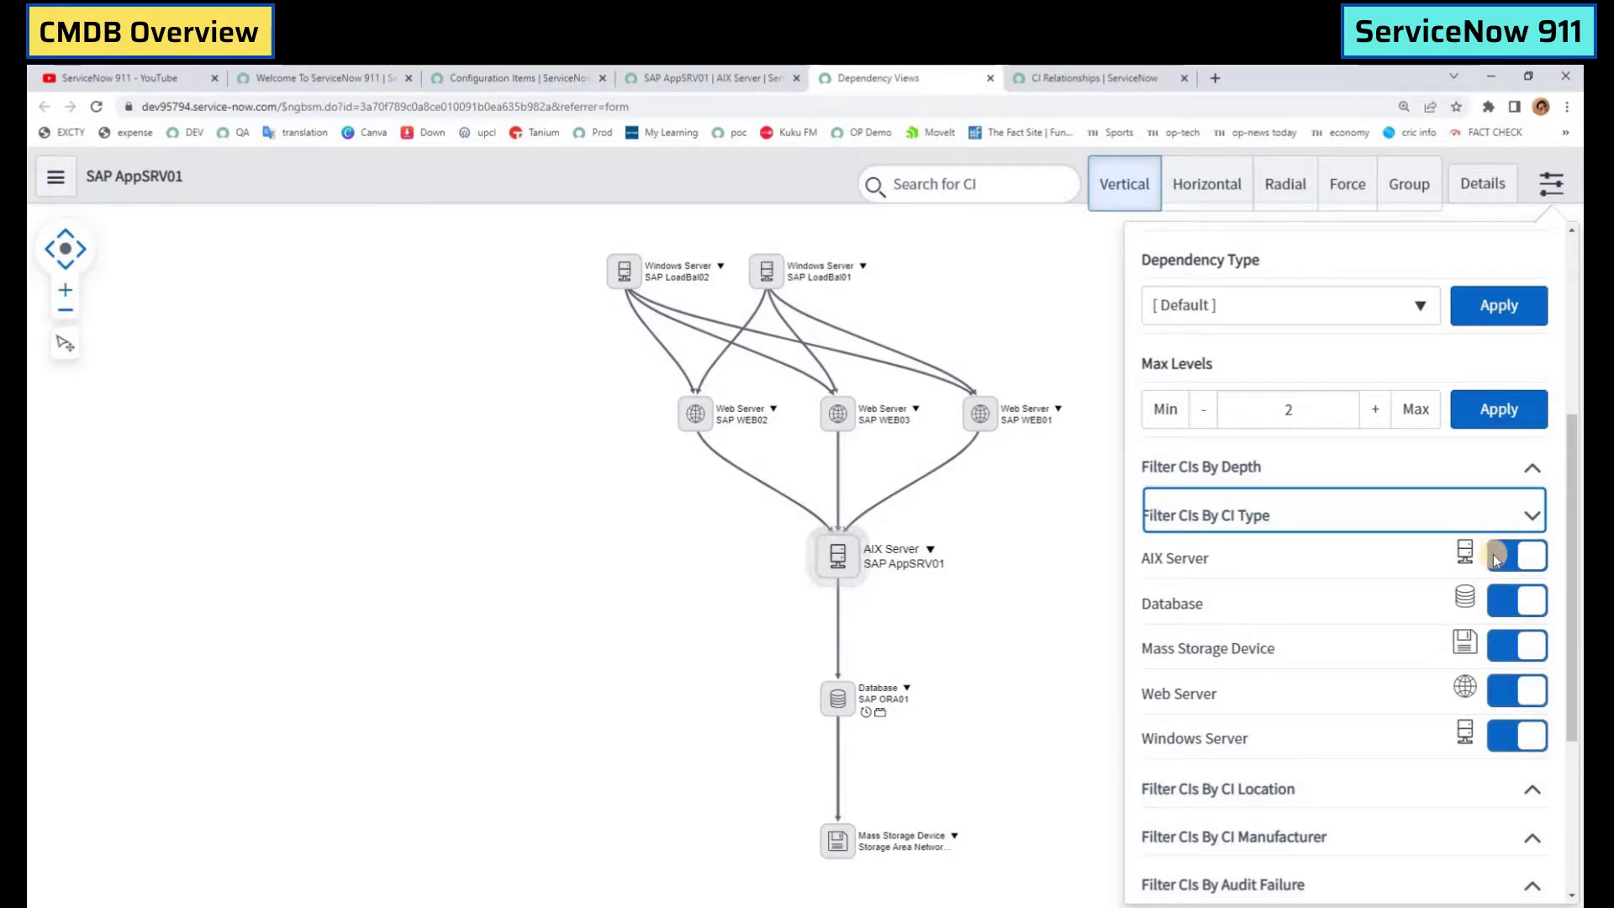
pyautogui.click(1332, 514)
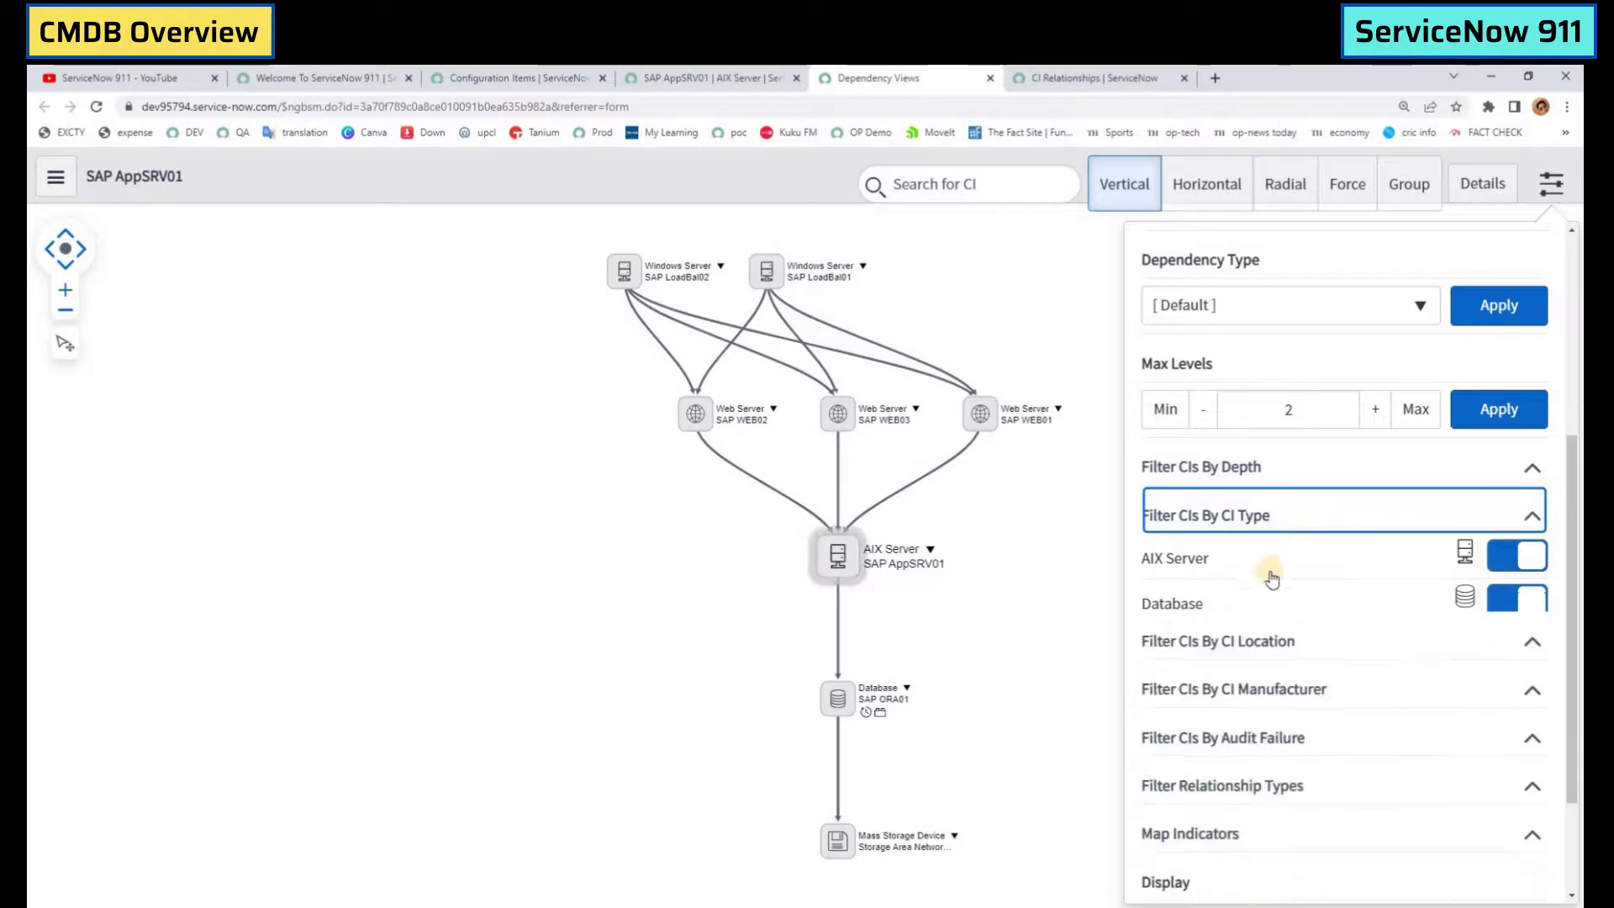
pyautogui.click(712, 77)
# Step: Switch to the CI Relationships list and point out cmdb_rel_ci in the address
pyautogui.scroll(1, 538, 378)
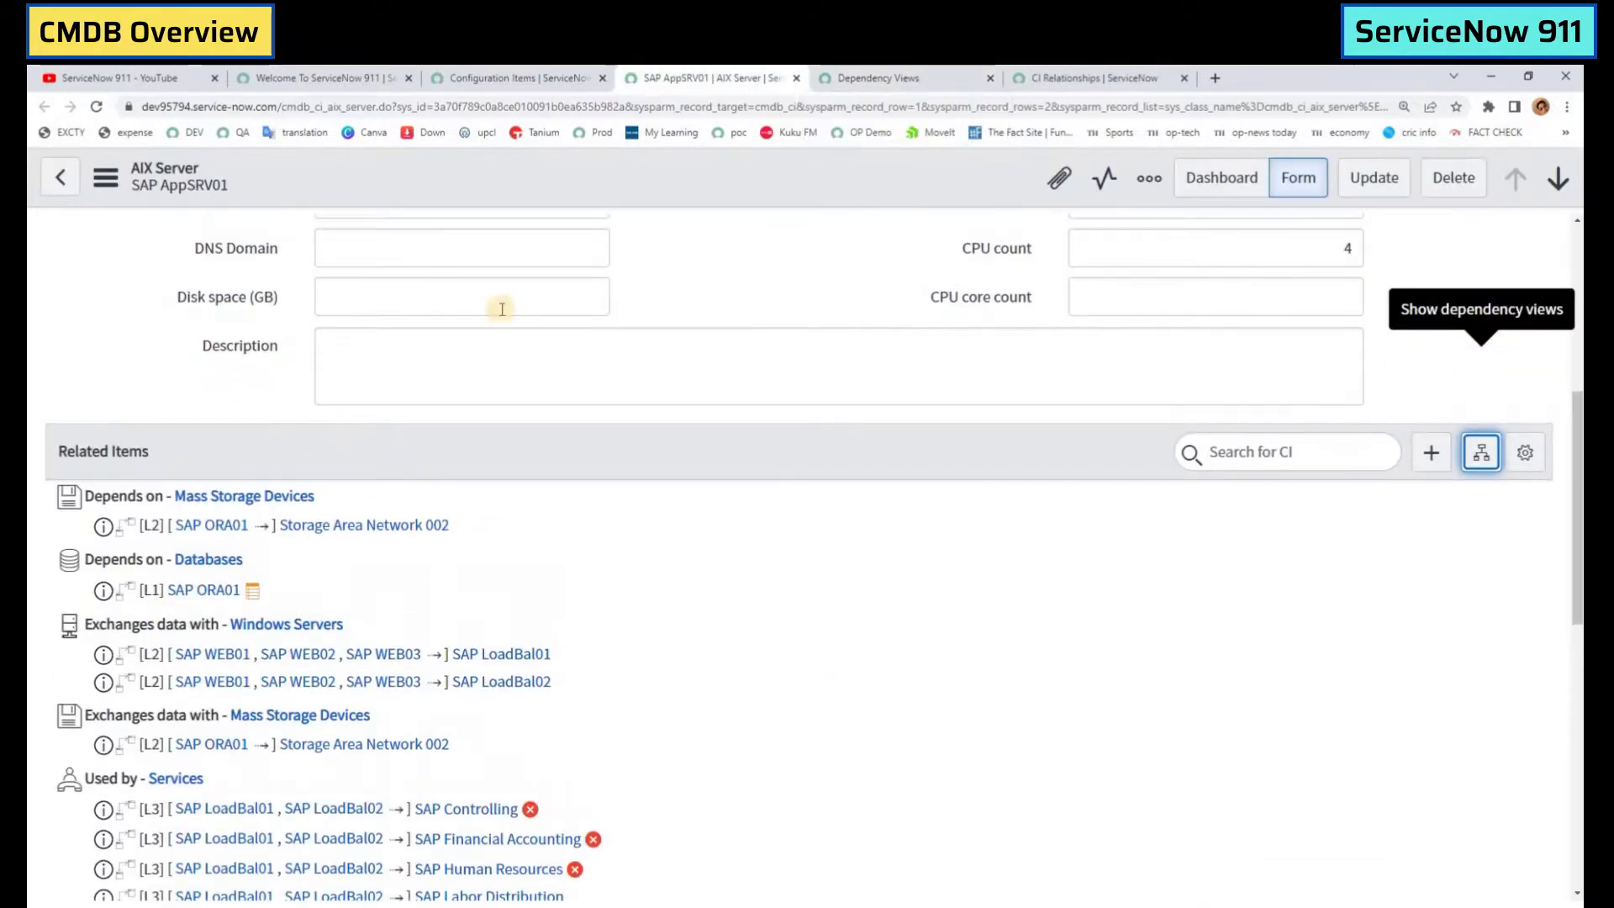
pyautogui.hotkey('ctrl', '9')
pyautogui.moveTo(320, 107); pyautogui.dragTo(377, 106)
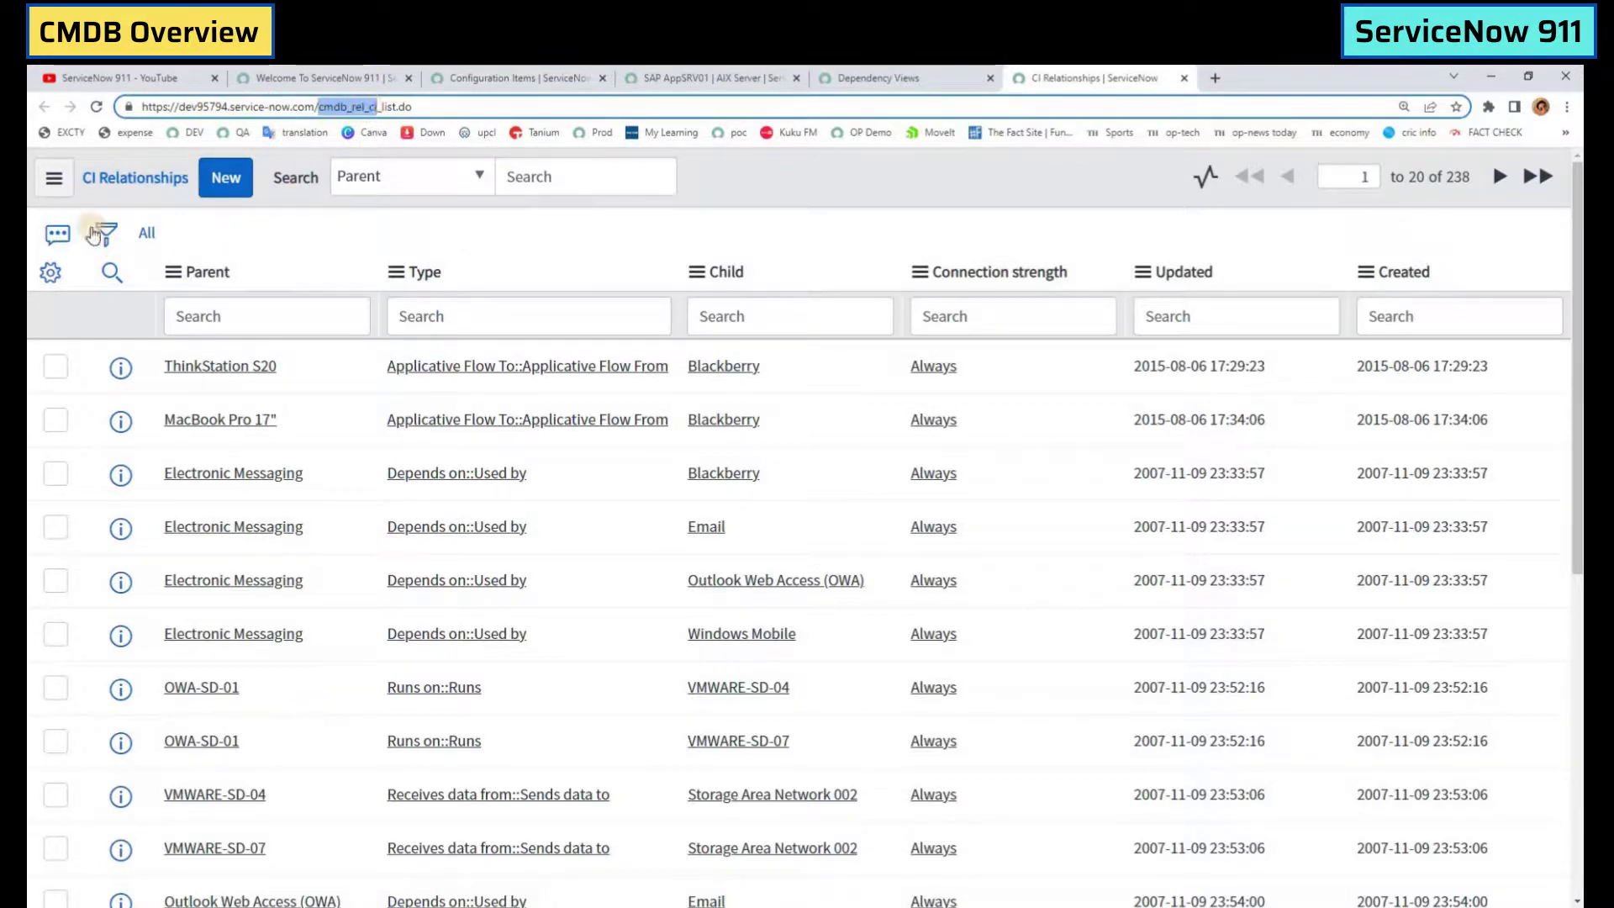
pyautogui.click(345, 220)
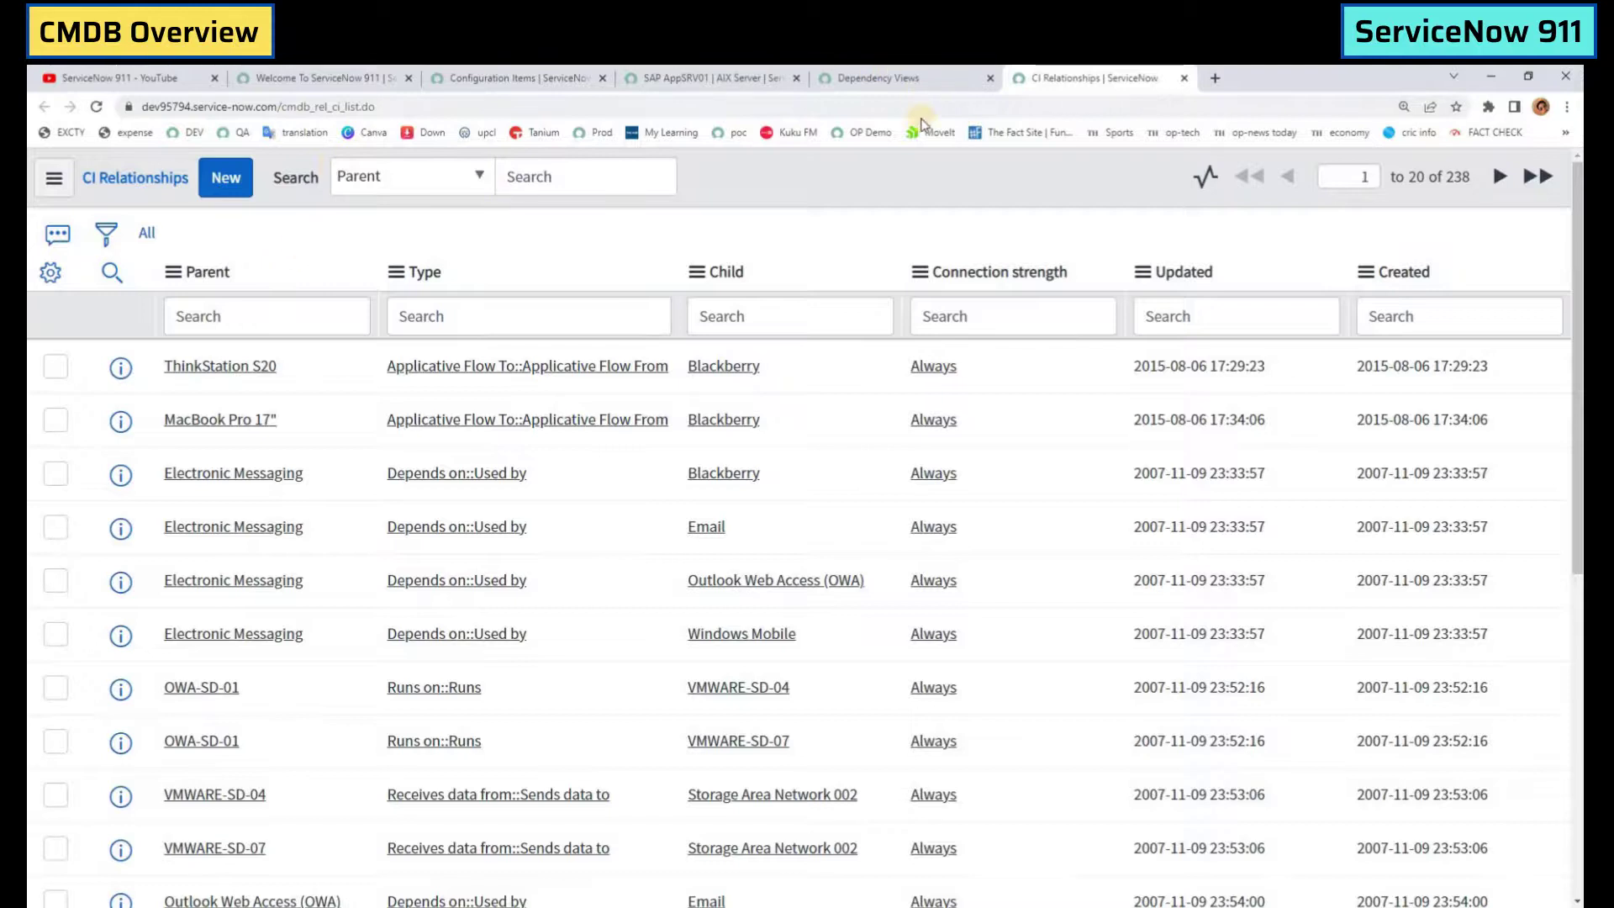
# Step: Point out the Parent, Child and type columns, then open the ThinkStation S20 to Blackberry relationship record
pyautogui.click(249, 276)
pyautogui.moveTo(175, 286); pyautogui.dragTo(174, 286)
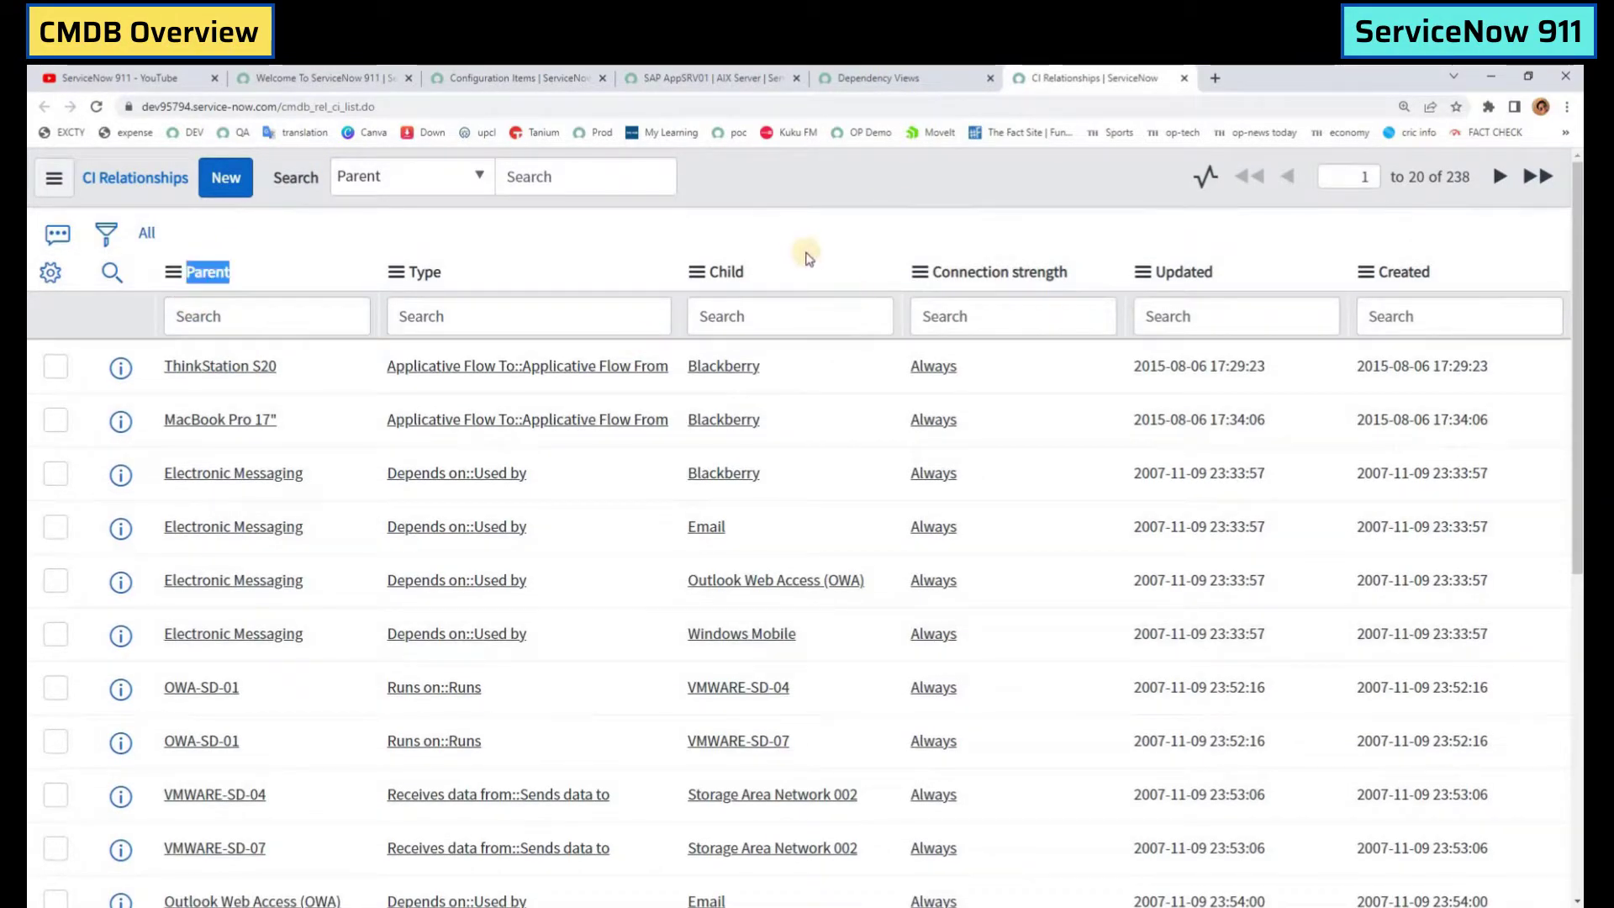
pyautogui.moveTo(750, 269); pyautogui.dragTo(685, 278)
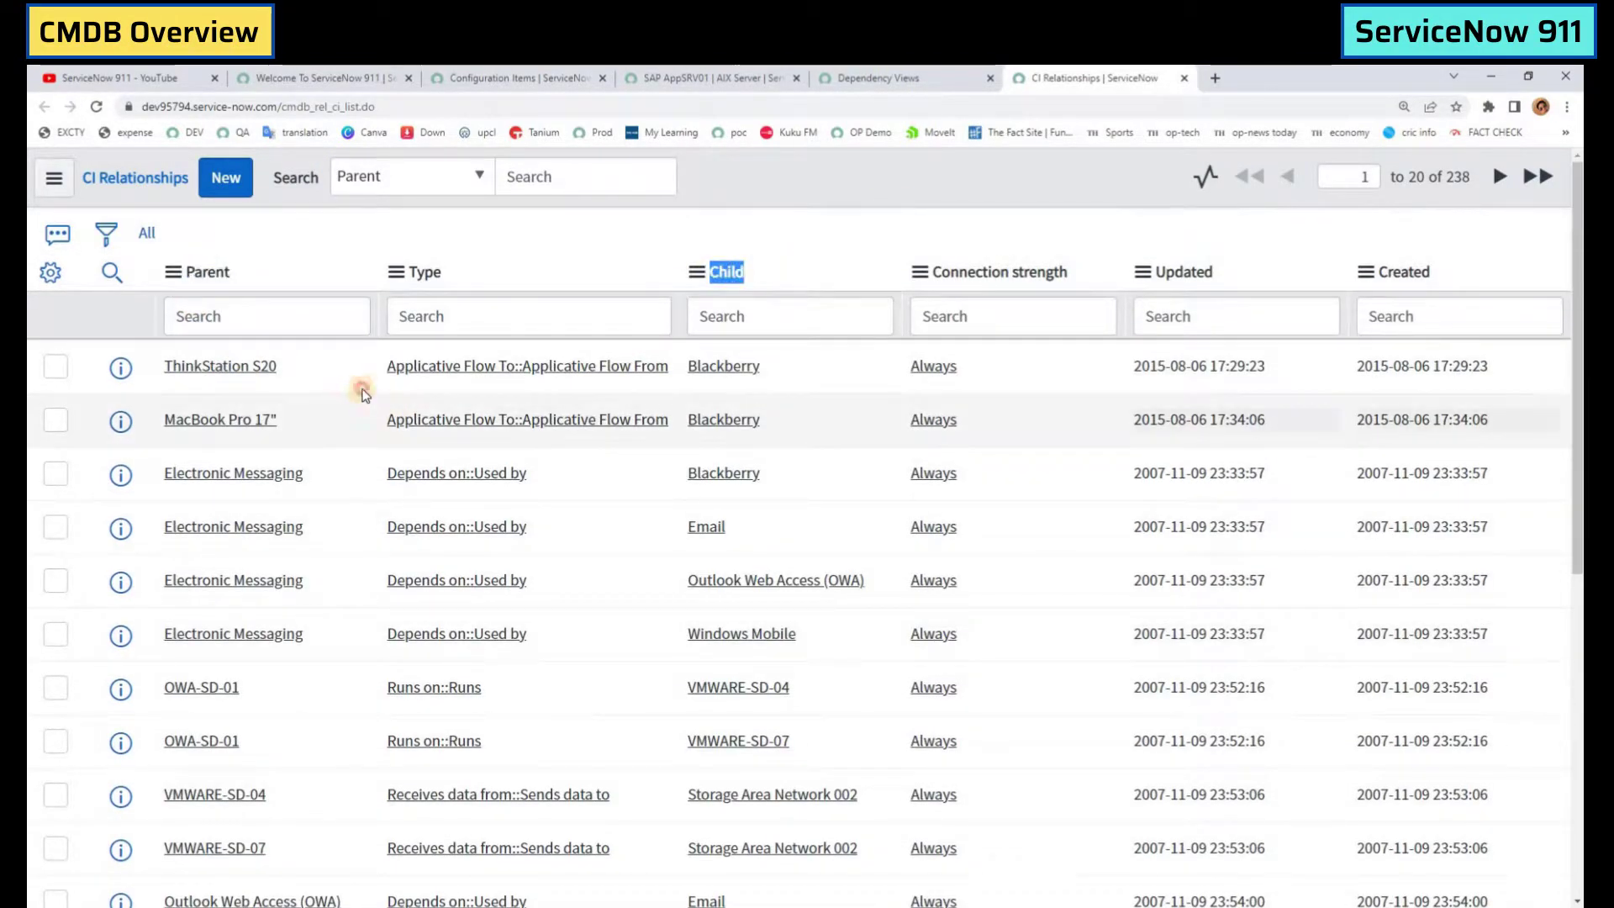
pyautogui.moveTo(356, 386); pyautogui.dragTo(658, 407)
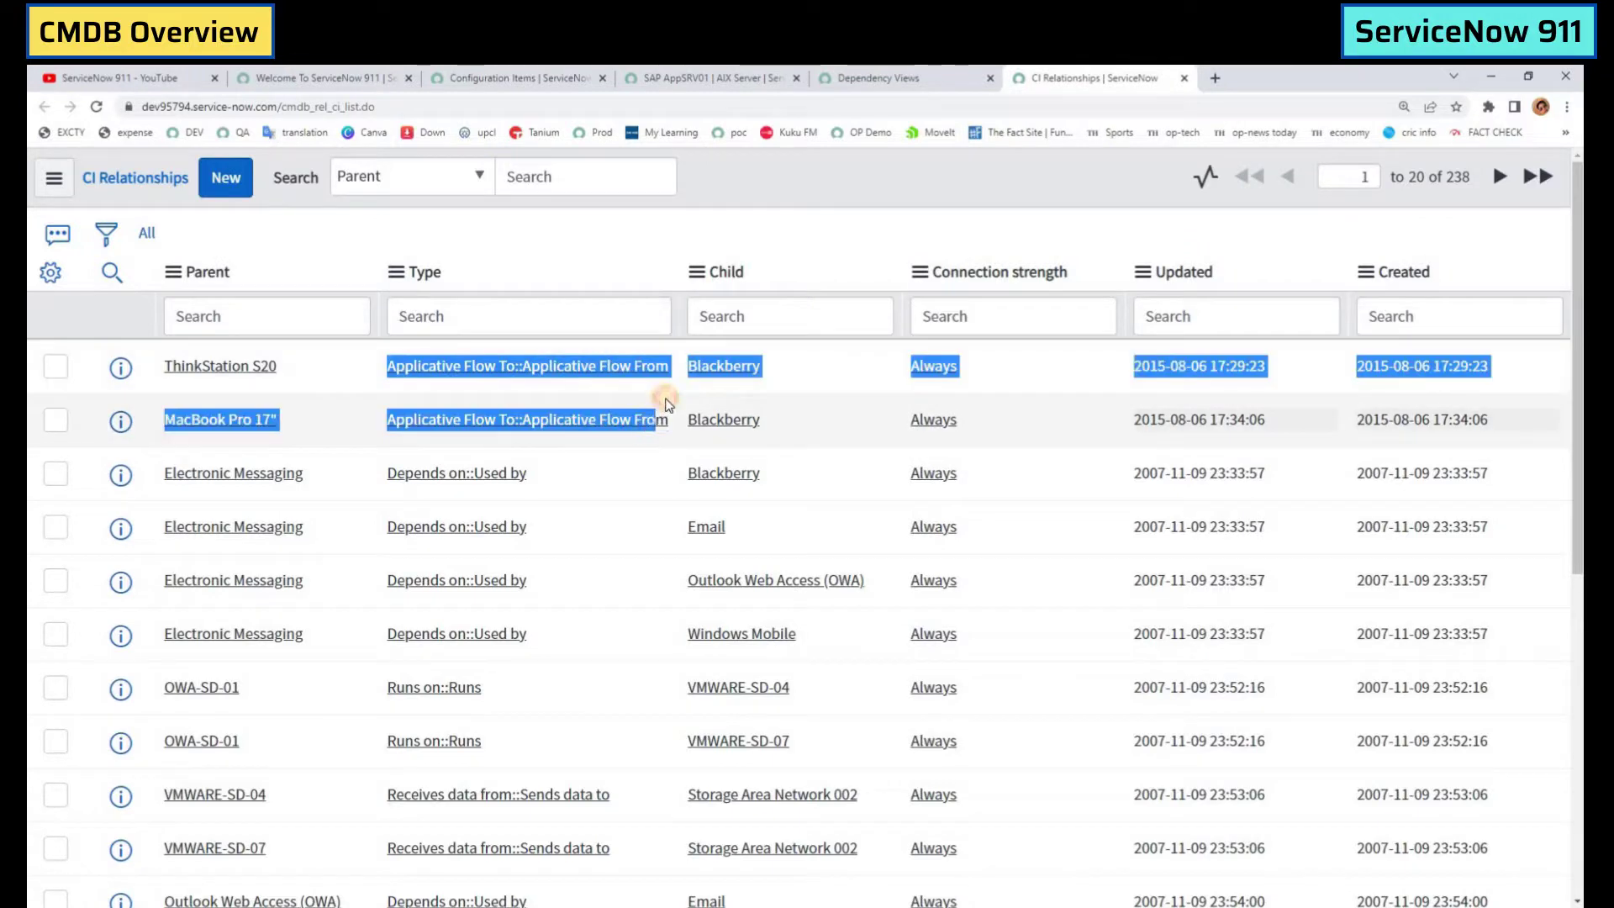
pyautogui.middleClick(119, 368)
pyautogui.click(1212, 74)
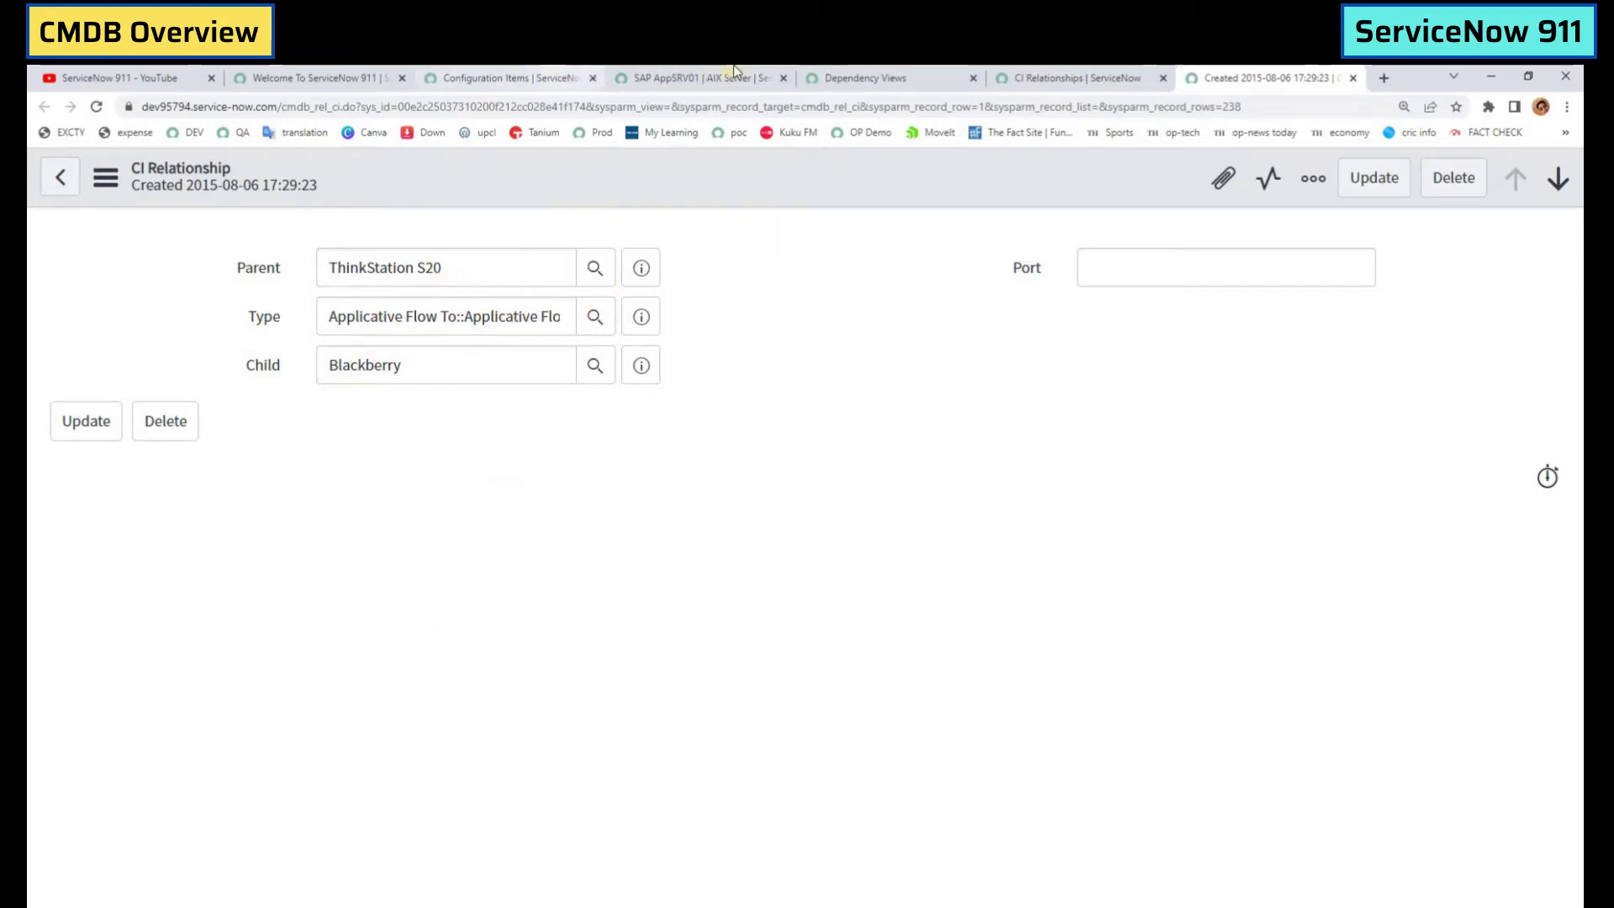
# Step: Glance back at the SAP AppSRV01 form, then pass via Configuration Items to the Welcome To ServiceNow 911 page
pyautogui.click(691, 77)
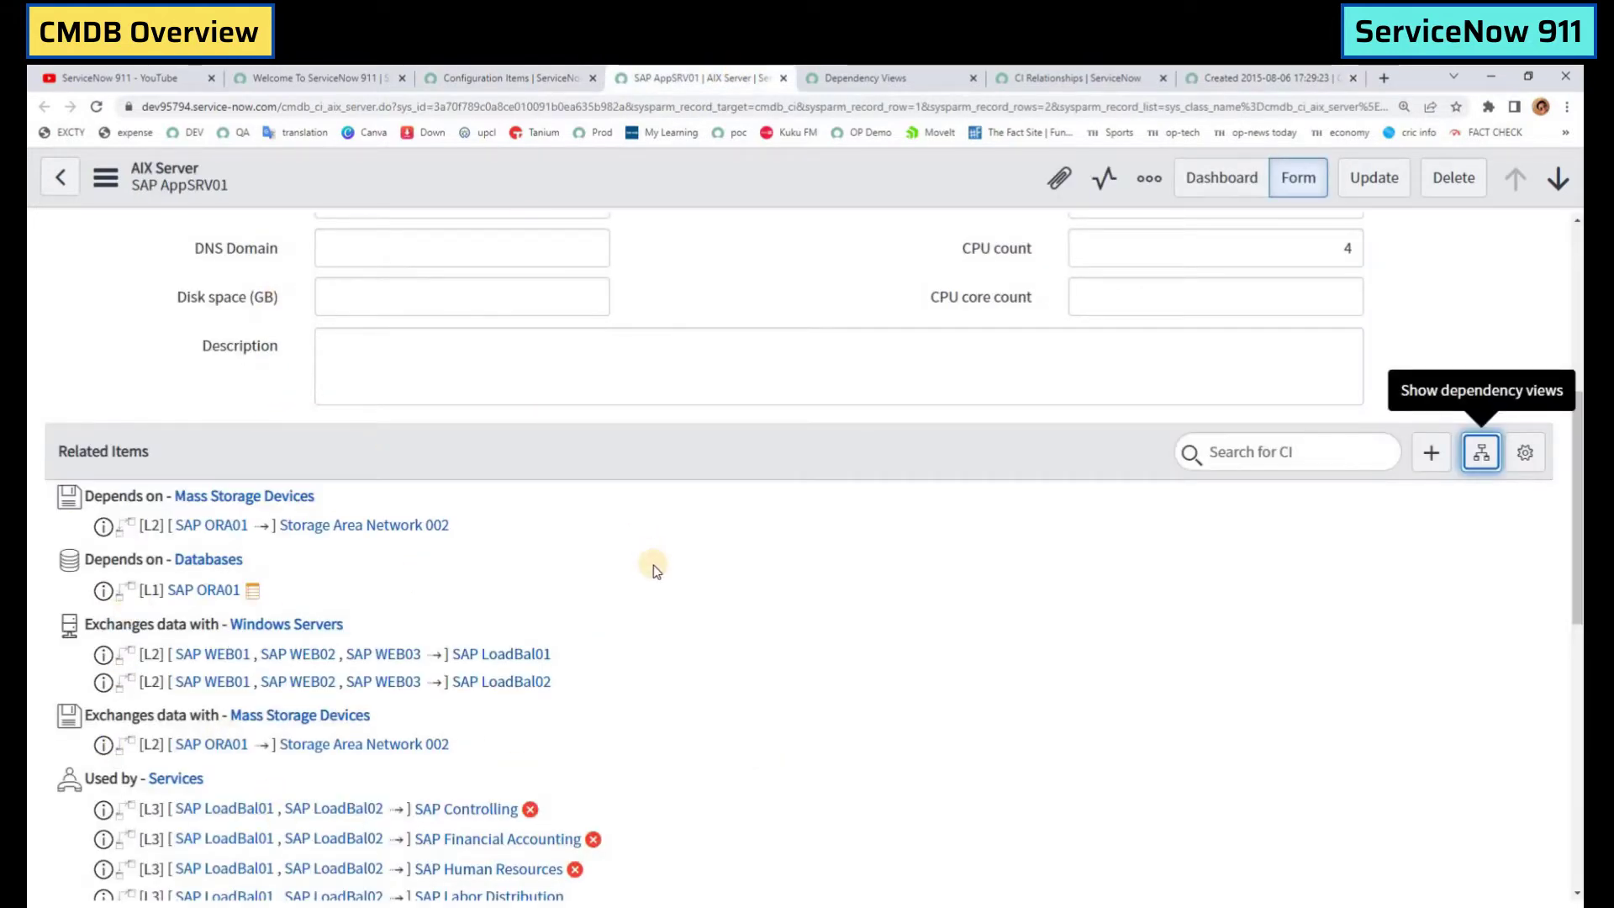
pyautogui.scroll(-5, 657, 571)
pyautogui.scroll(10, 652, 562)
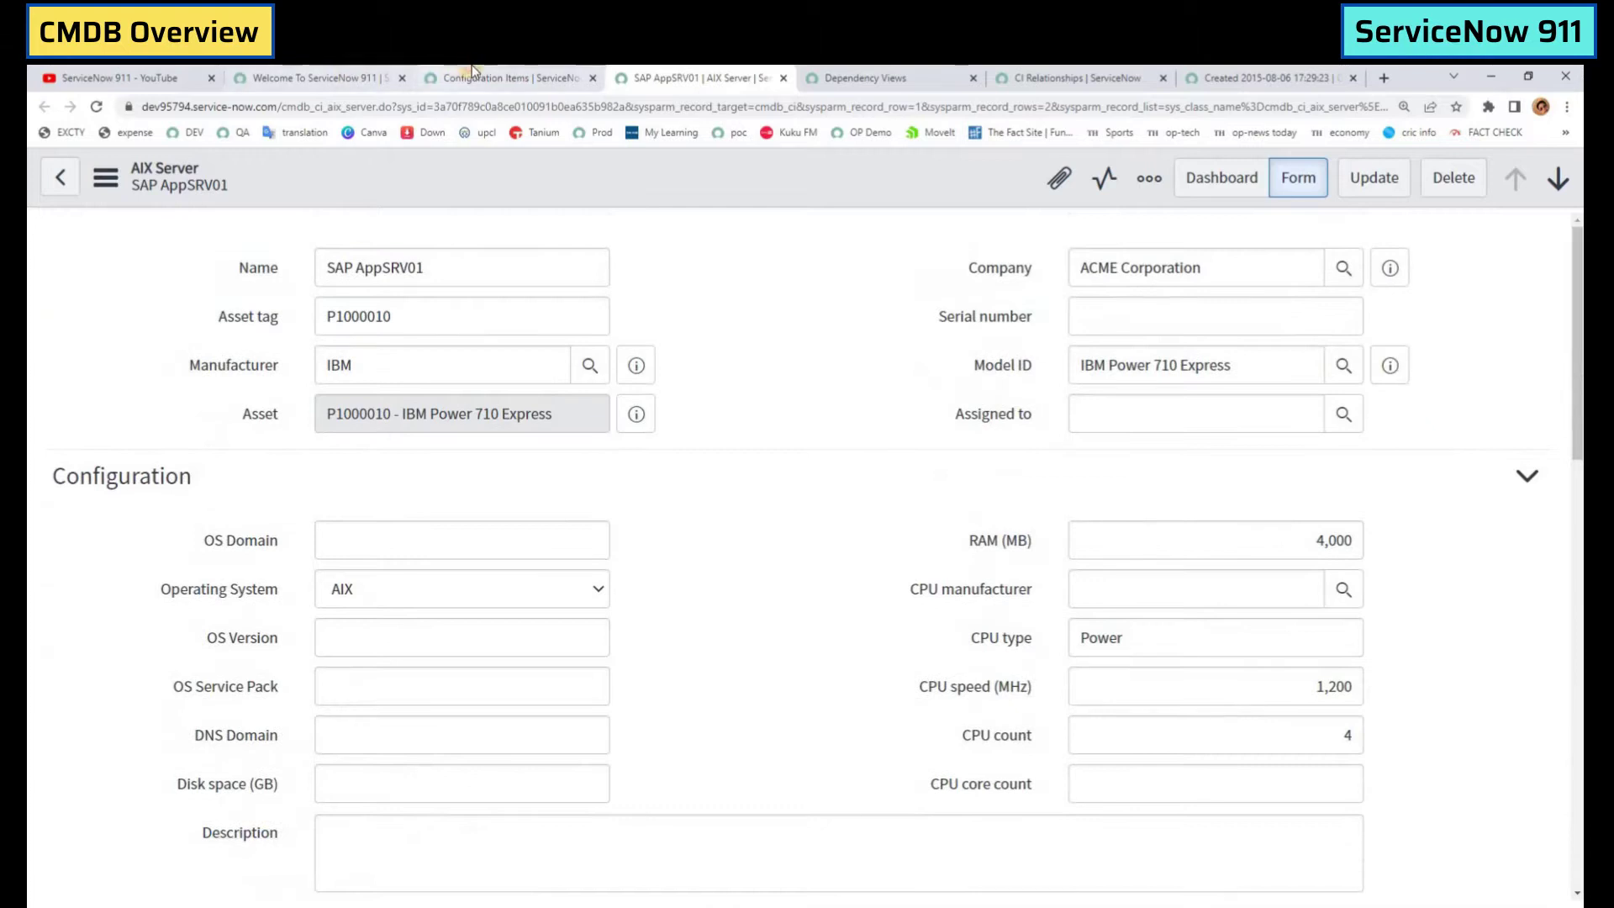
pyautogui.click(471, 74)
pyautogui.click(316, 77)
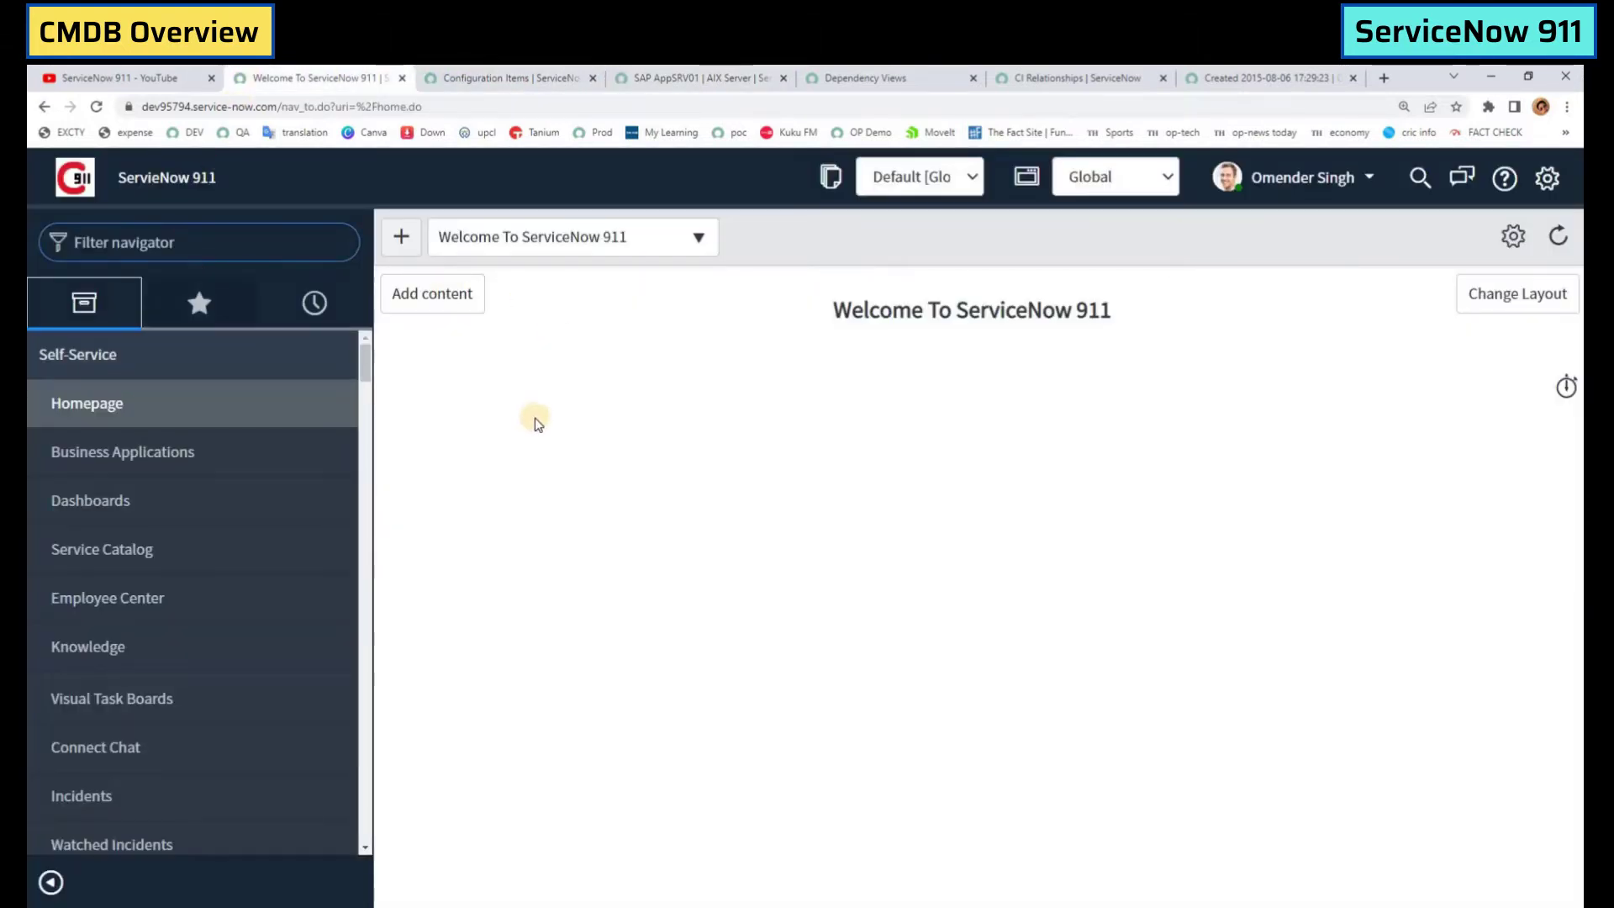
# Step: Show the class-grouped Configuration Items list with AIX servers SAP AppSRV01 and SAP AppSRV02
pyautogui.click(510, 76)
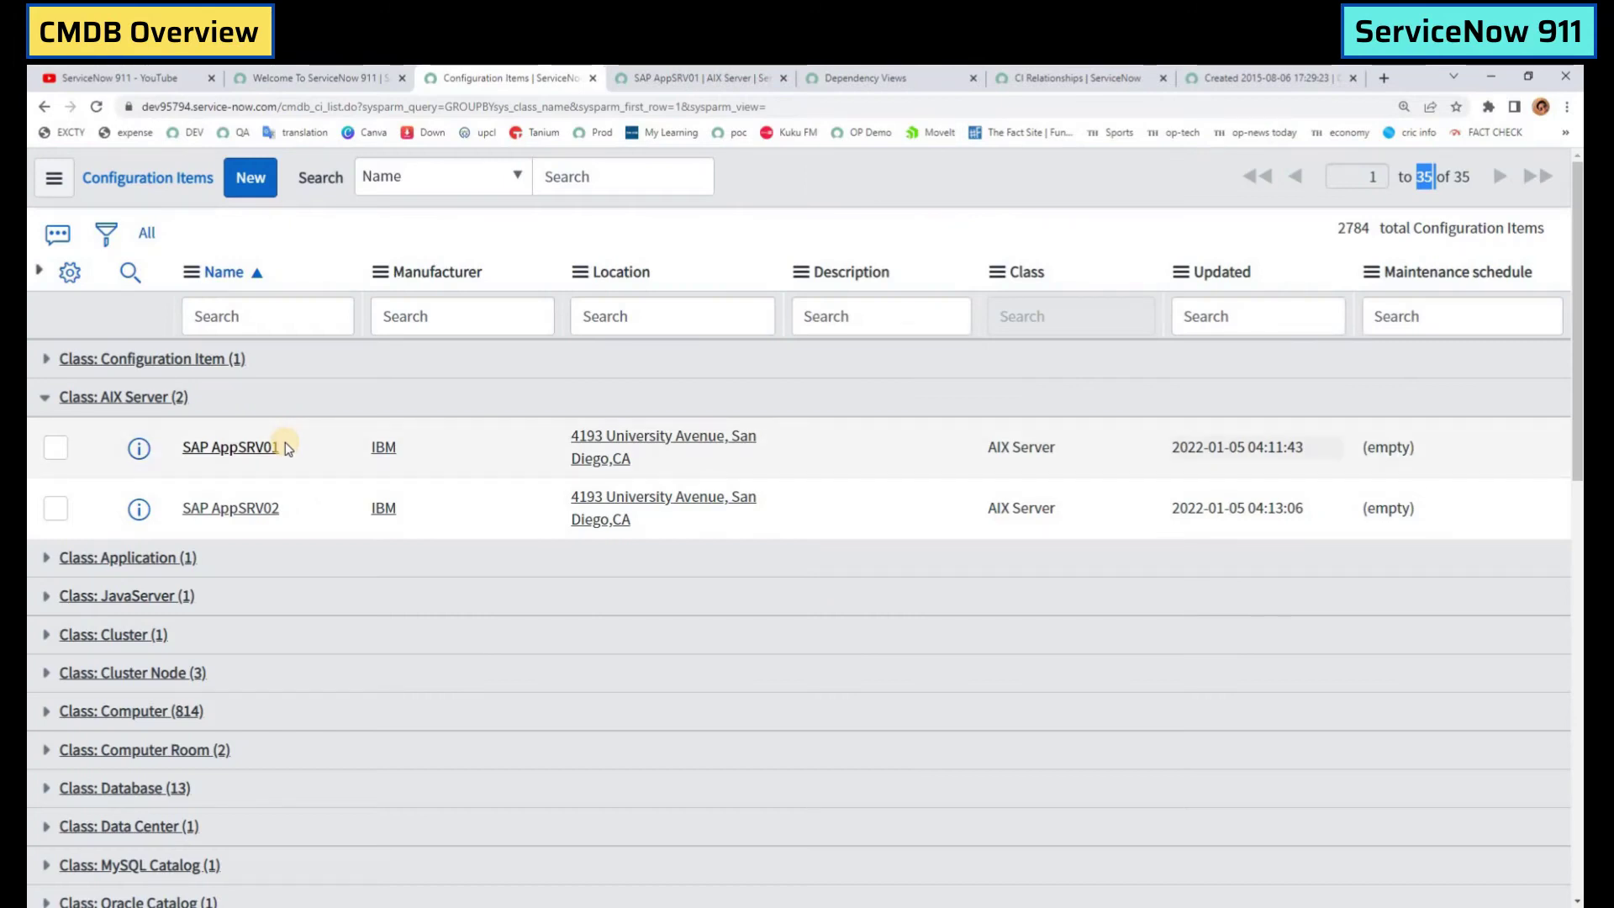